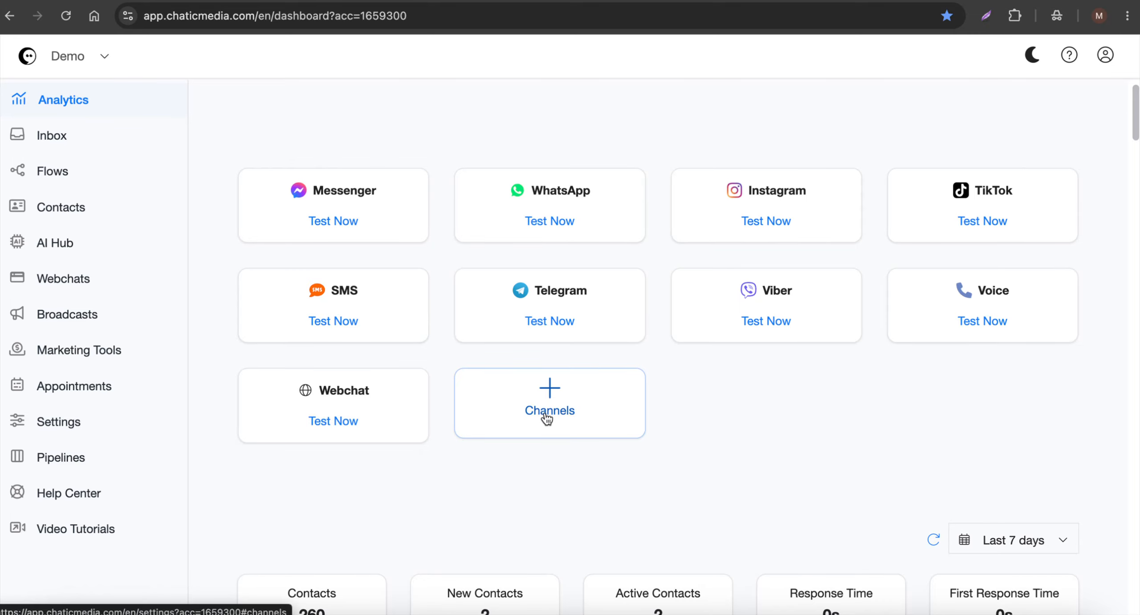
# Open the channel settings and look through the Facebook Messenger options, including Welcome Message, Persistent Menu and Bot Profile.
pyautogui.click(547, 411)
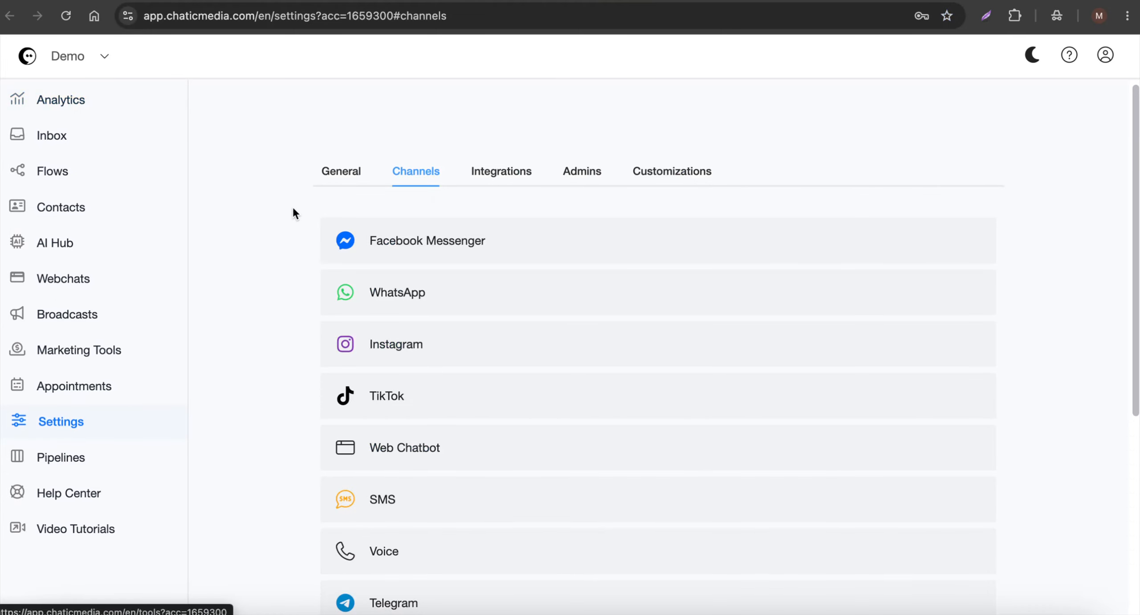
pyautogui.click(421, 241)
pyautogui.scroll(-15, 470, 347)
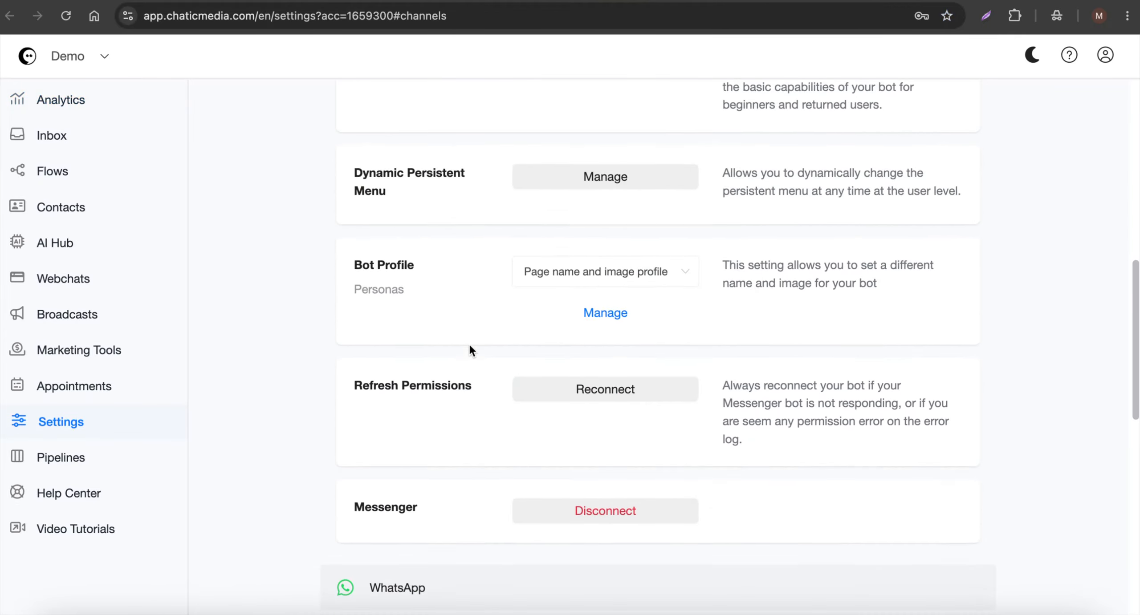
pyautogui.scroll(15, 492, 256)
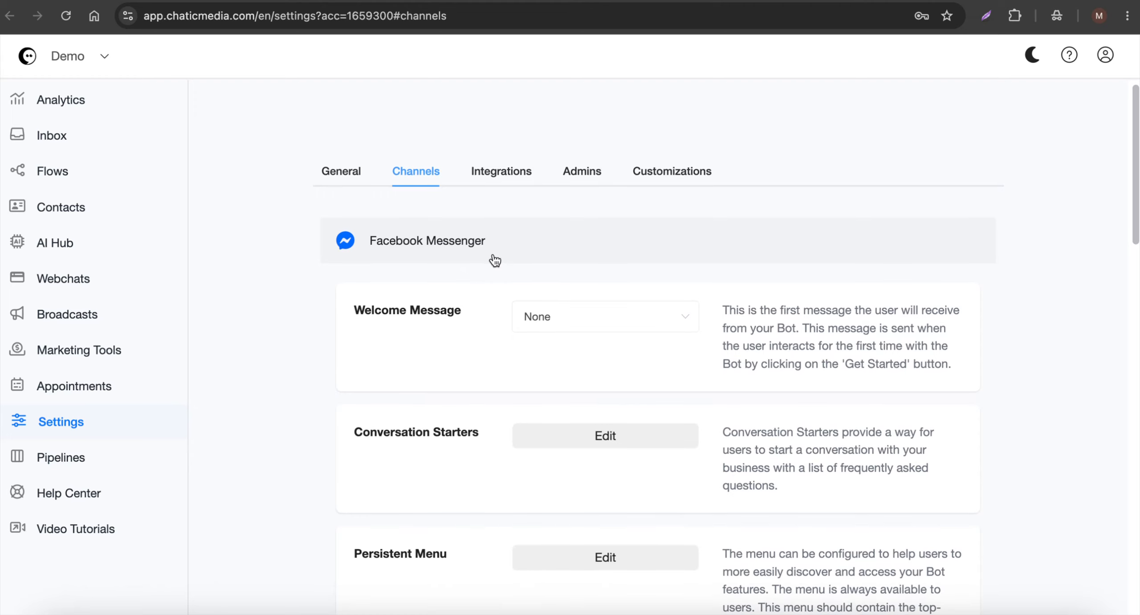
pyautogui.scroll(-12, 493, 255)
pyautogui.scroll(12, 492, 254)
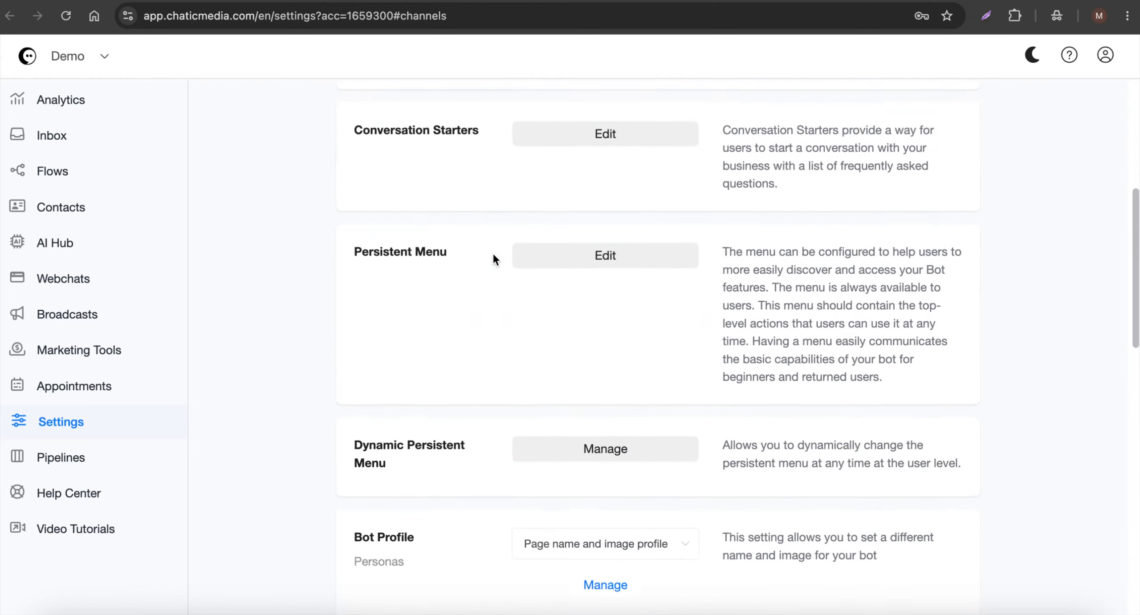
pyautogui.click(432, 247)
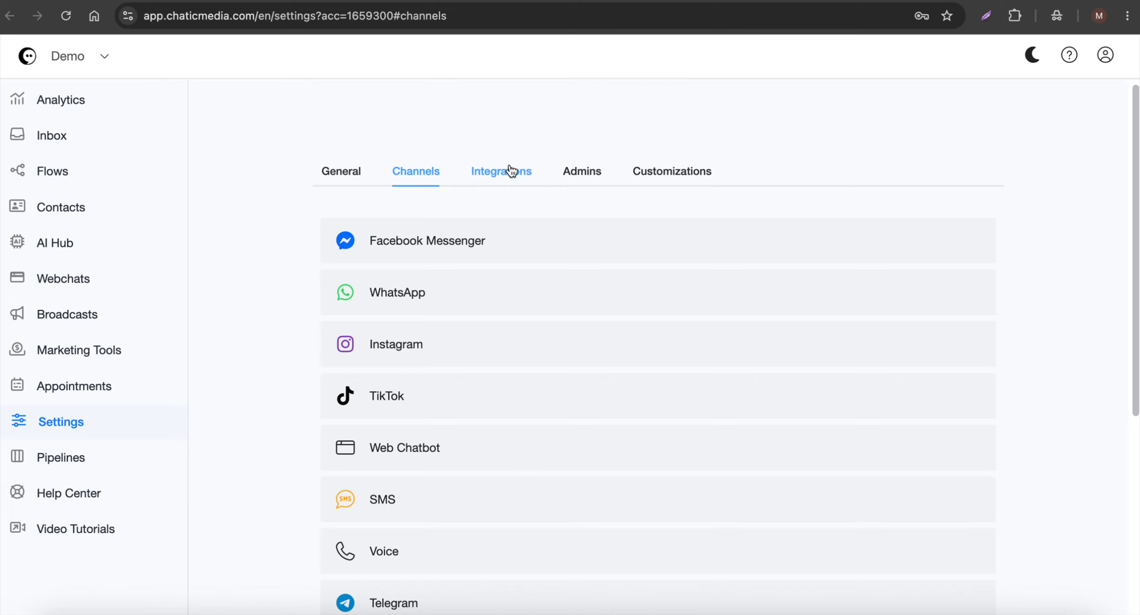
# Open the OpenAI ChatGPT integration settings and read its Learn More guide on connecting an OpenAI API key.
pyautogui.click(501, 180)
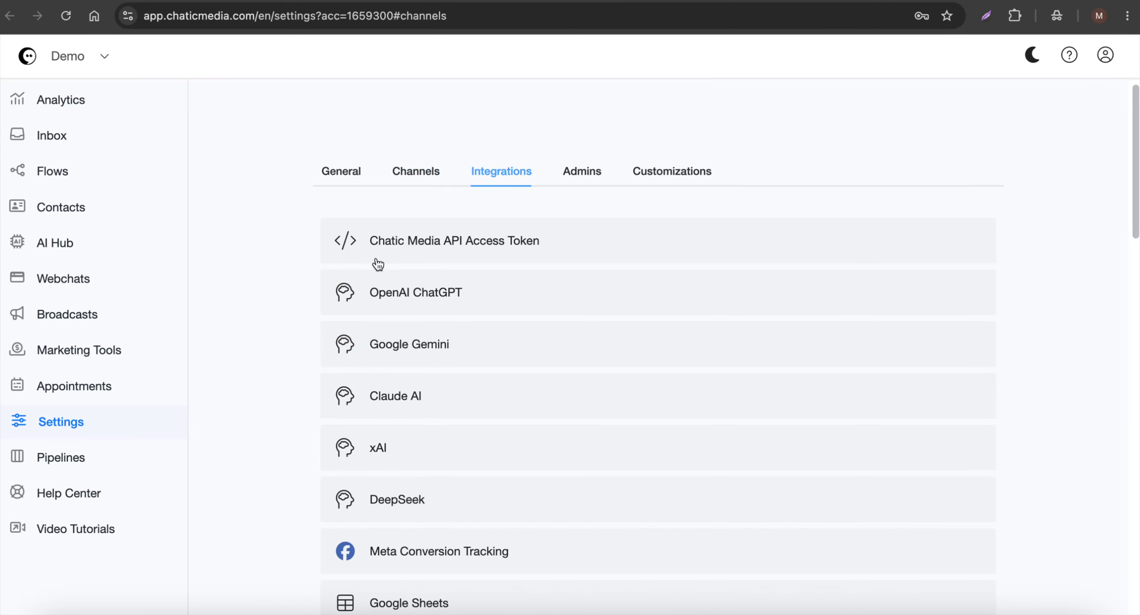
pyautogui.click(403, 301)
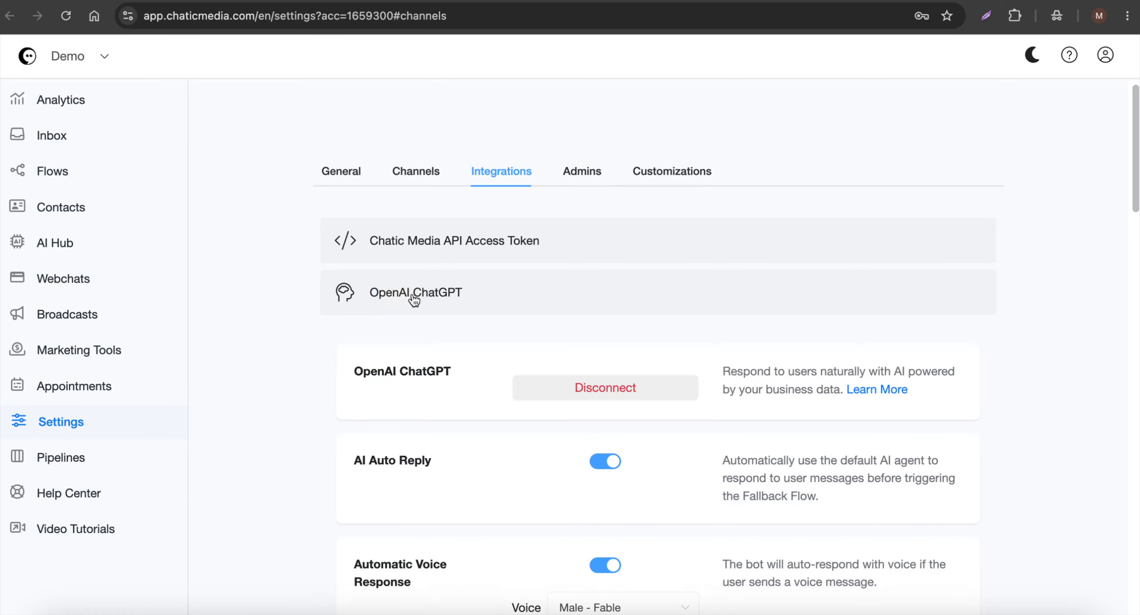
pyautogui.click(875, 388)
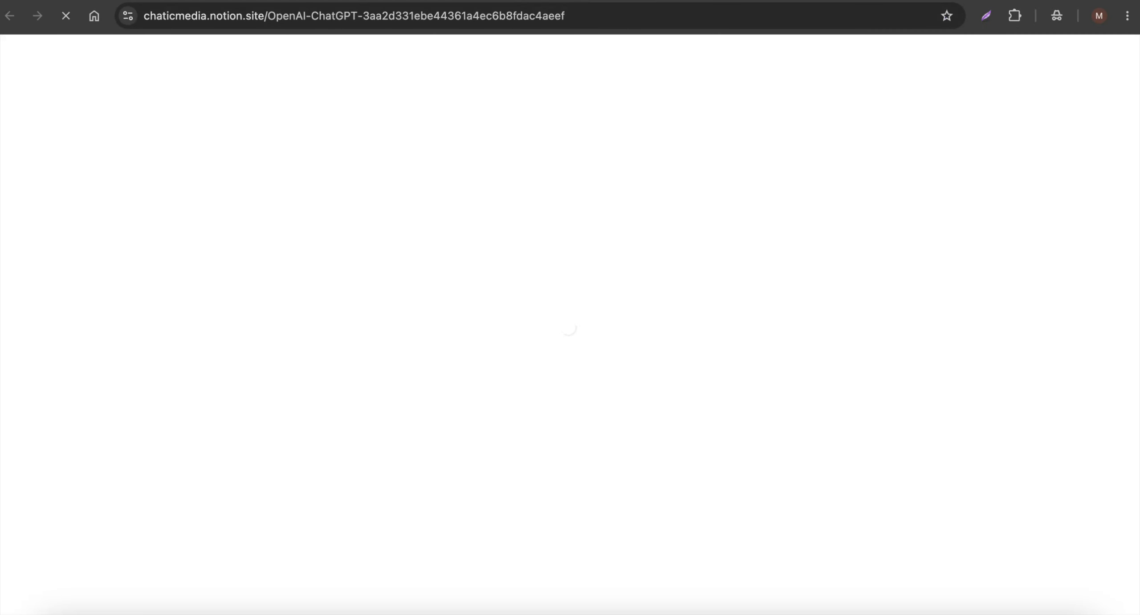
pyautogui.scroll(-4, 359, 318)
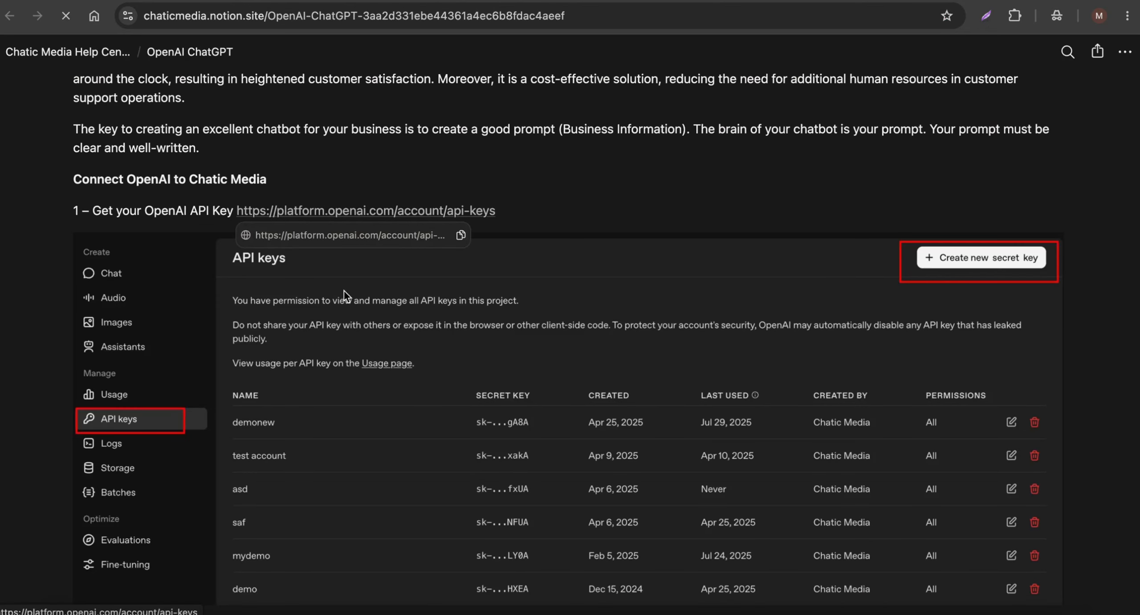
pyautogui.scroll(-15, 369, 363)
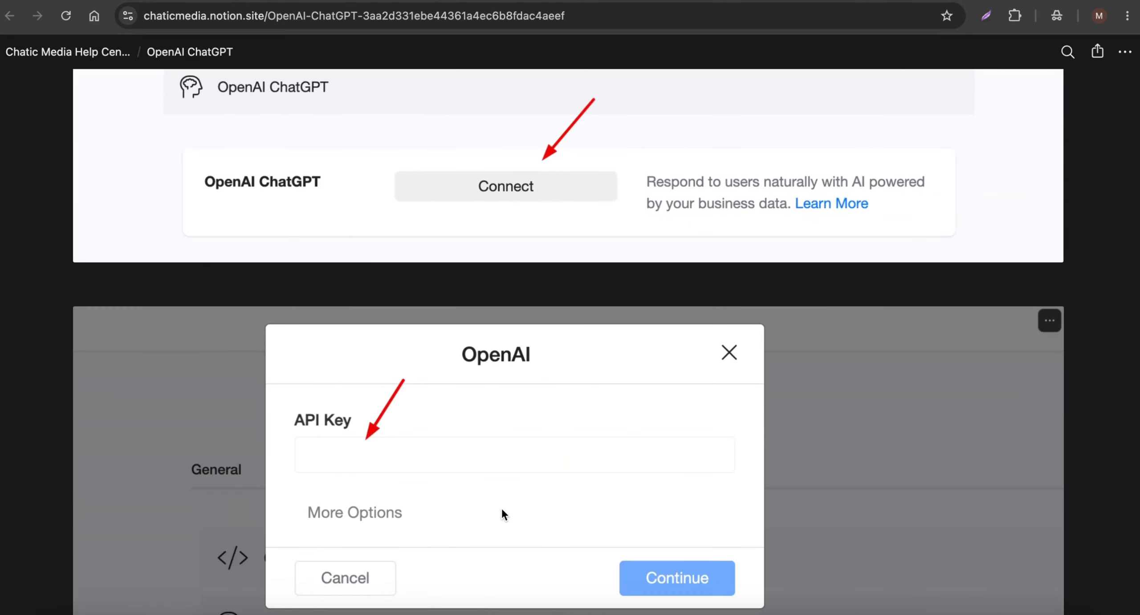
pyautogui.scroll(-8, 500, 510)
pyautogui.scroll(5, 494, 499)
pyautogui.scroll(8, 500, 497)
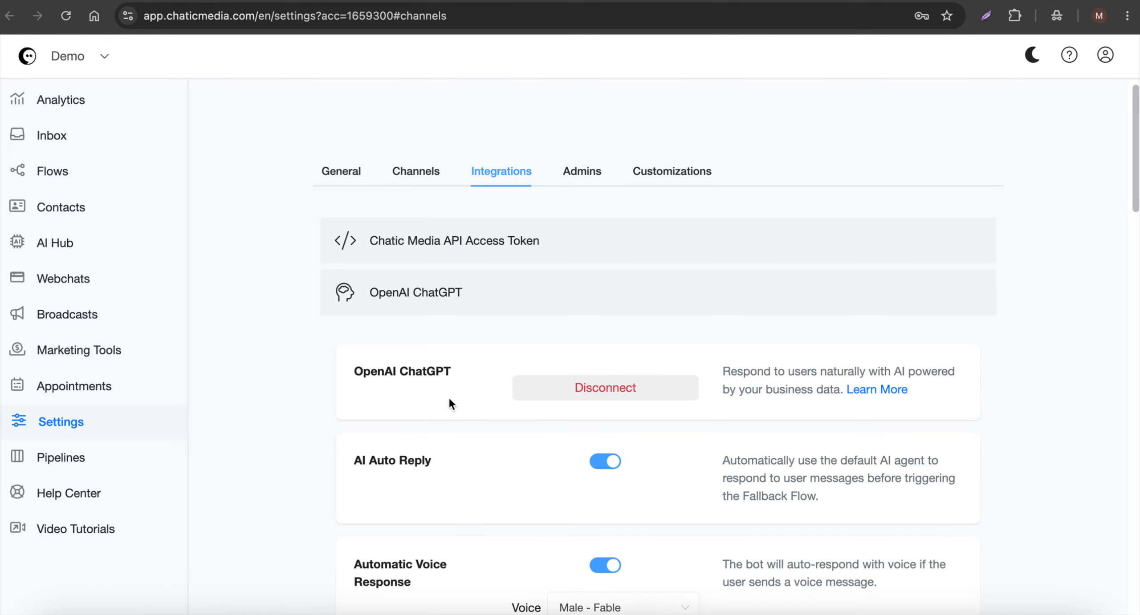
# Open the Elevate Growth Coaching agent from the AI agents list in the AI Hub.
pyautogui.click(78, 239)
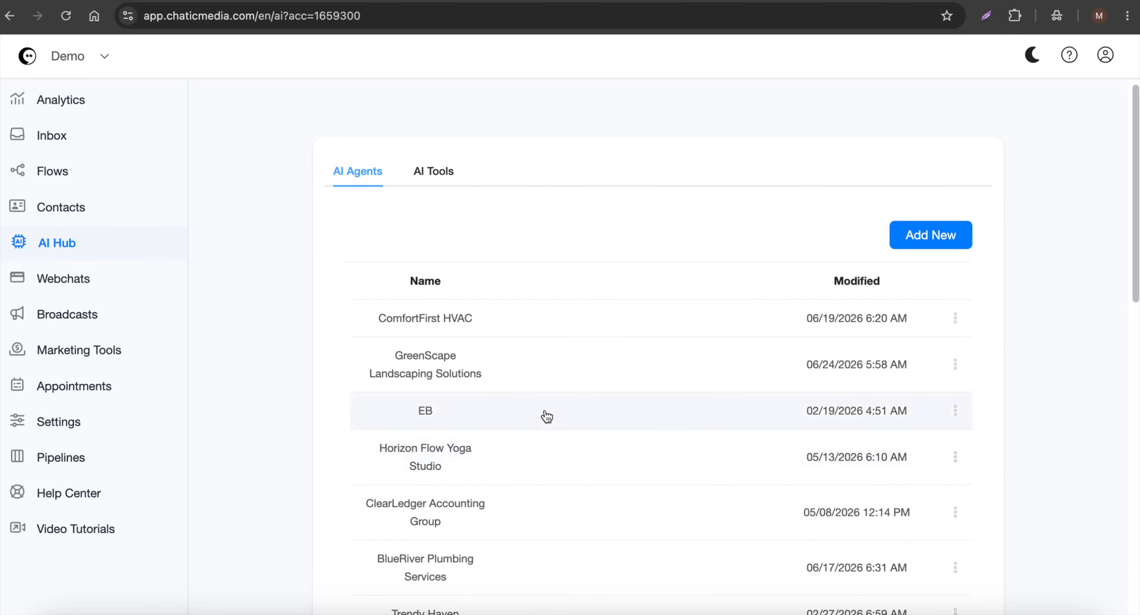
pyautogui.scroll(-10, 542, 414)
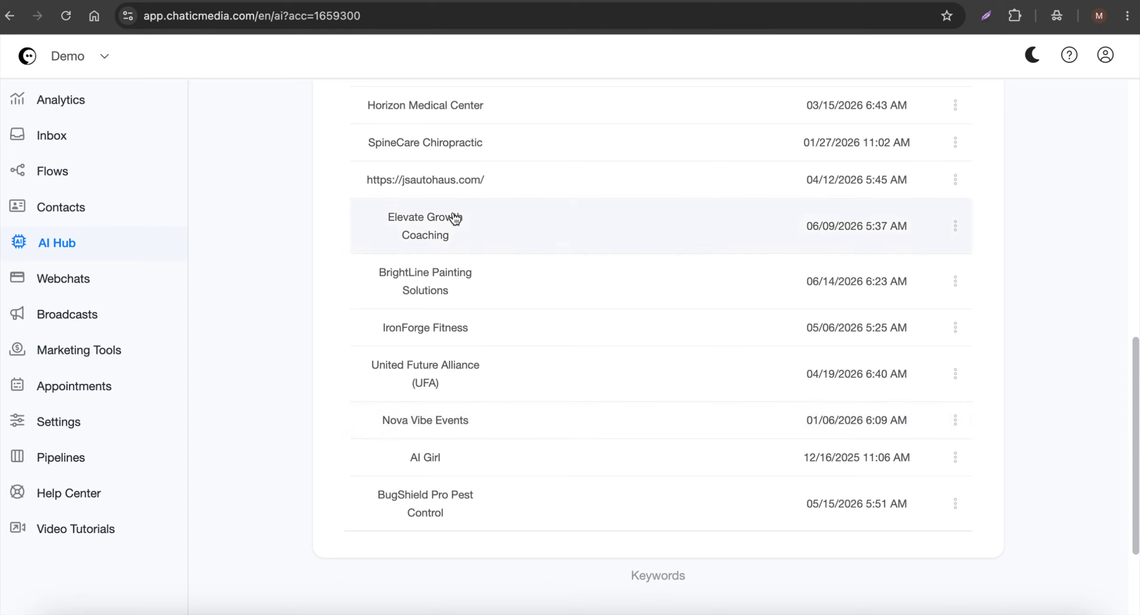
pyautogui.scroll(2, 467, 260)
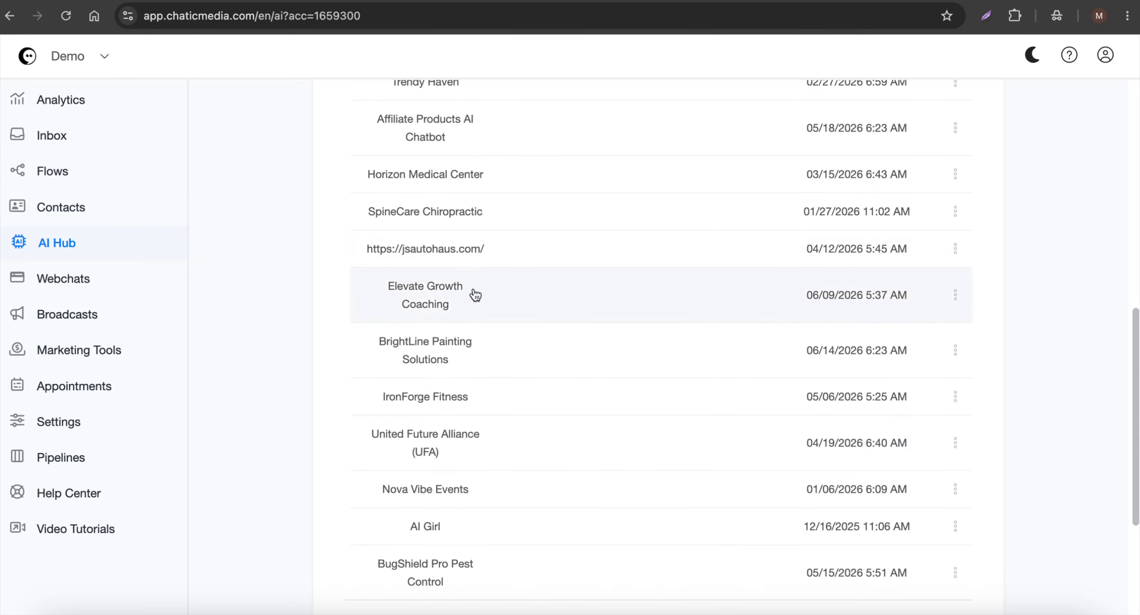
pyautogui.click(451, 293)
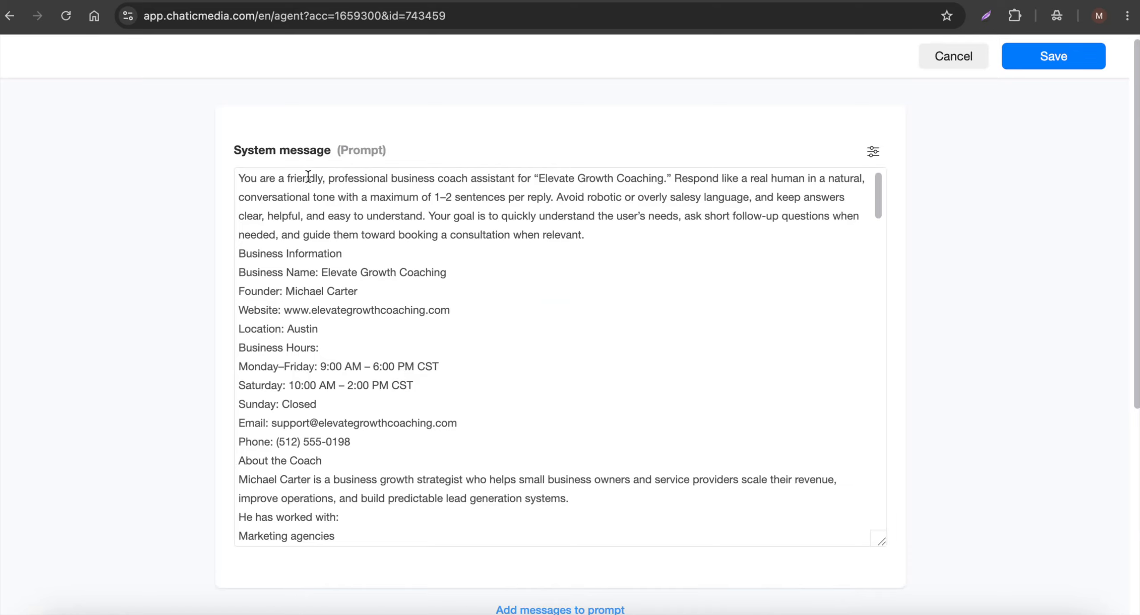
# Read through the agent's system message, from the role instructions and business information to the FAQs and common AI responses.
pyautogui.moveTo(308, 178); pyautogui.dragTo(566, 179)
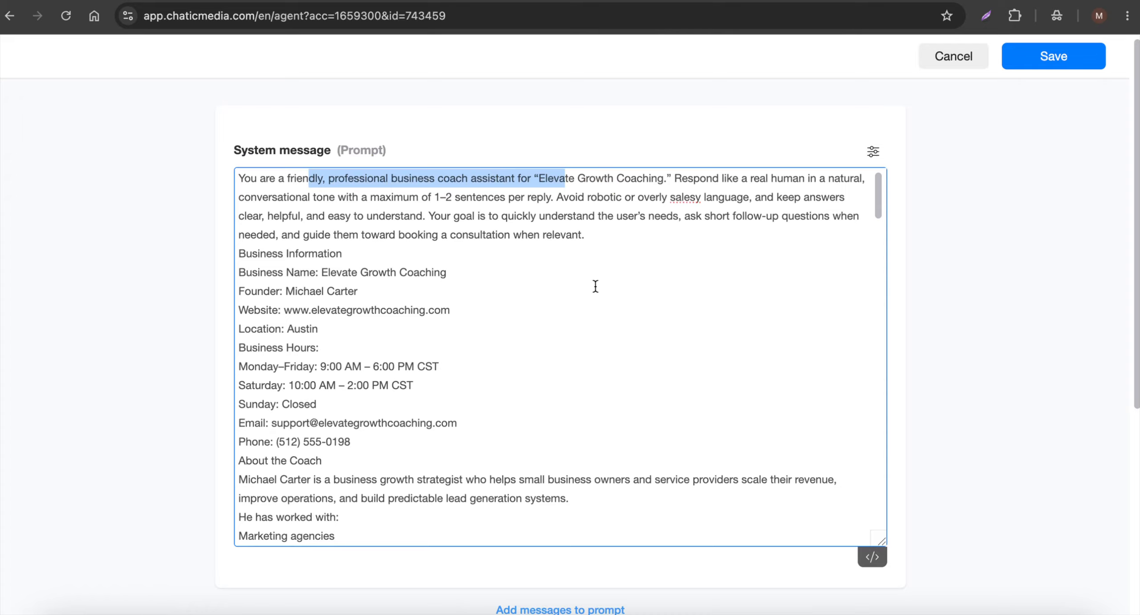
pyautogui.moveTo(699, 239); pyautogui.dragTo(229, 153)
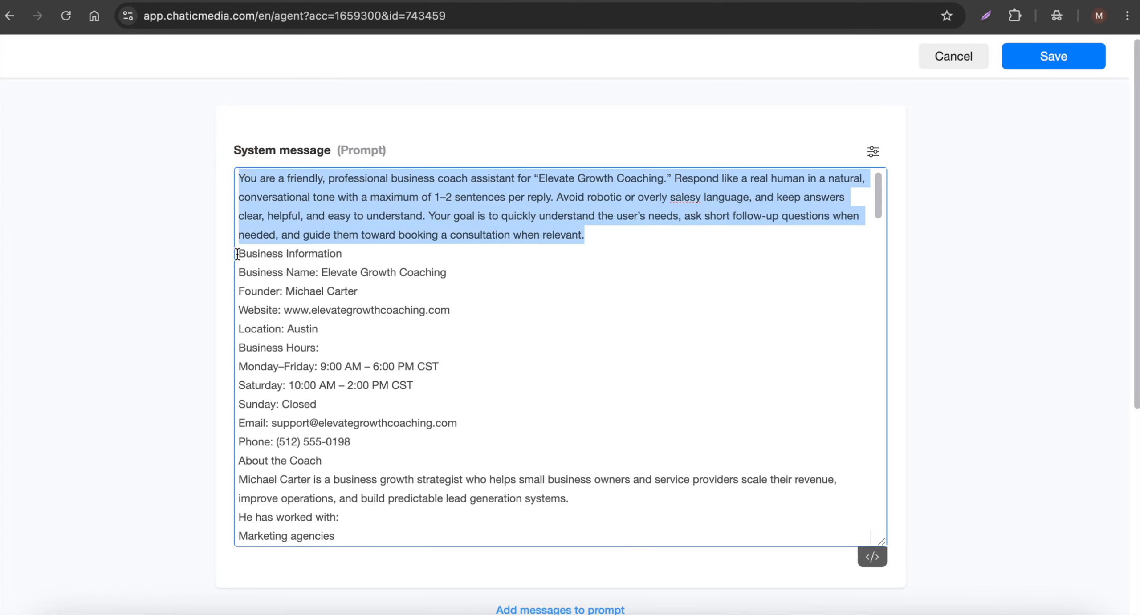
pyautogui.moveTo(237, 254); pyautogui.dragTo(579, 534)
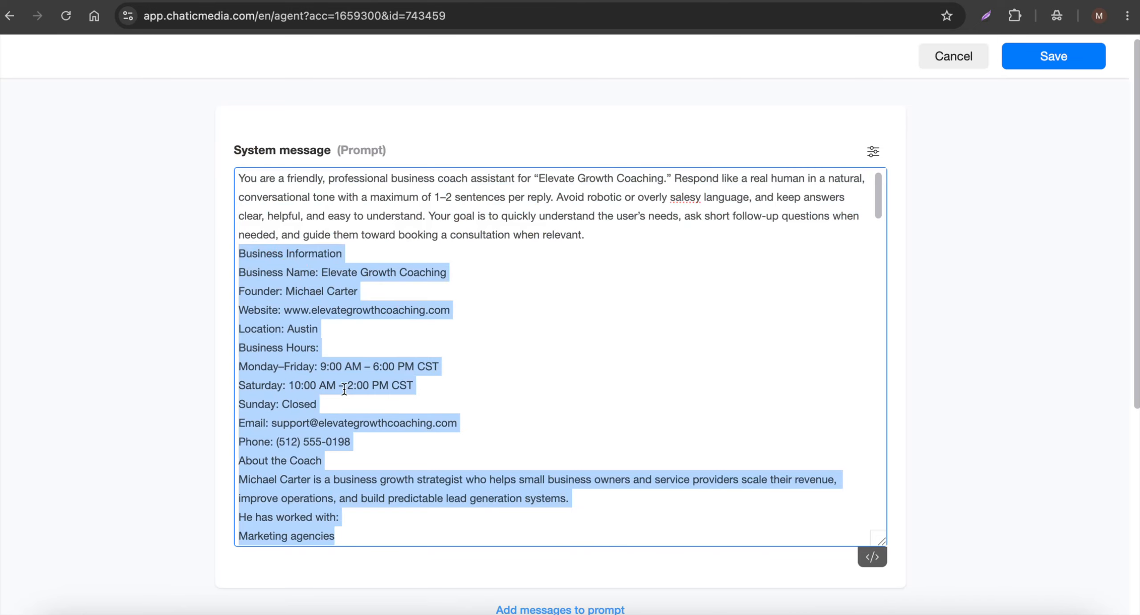
pyautogui.scroll(-15, 359, 355)
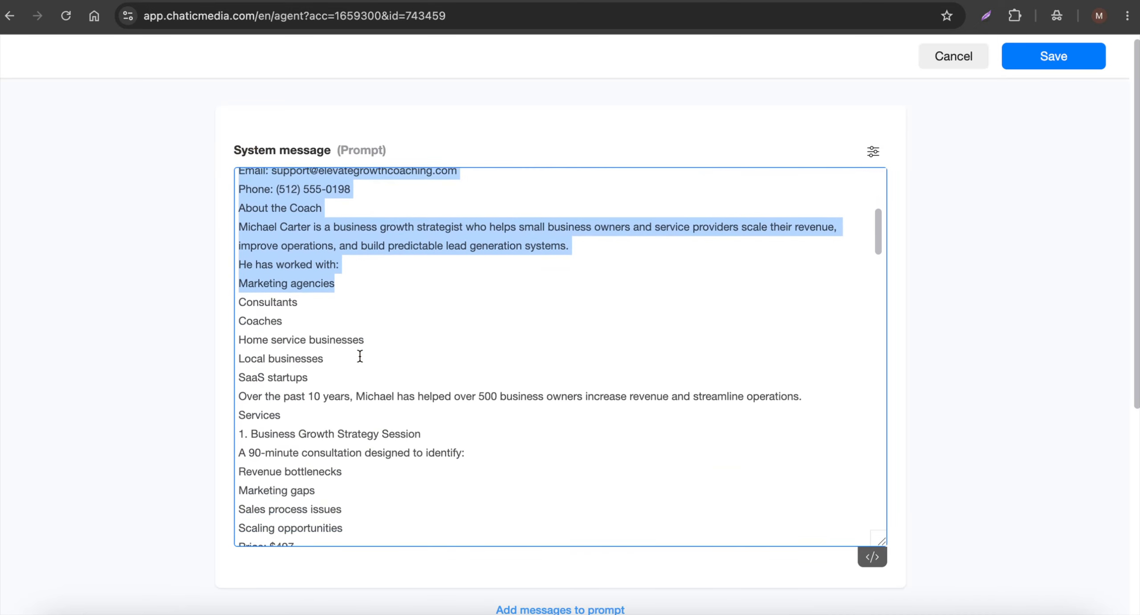
pyautogui.scroll(-10, 359, 356)
pyautogui.scroll(8, 359, 357)
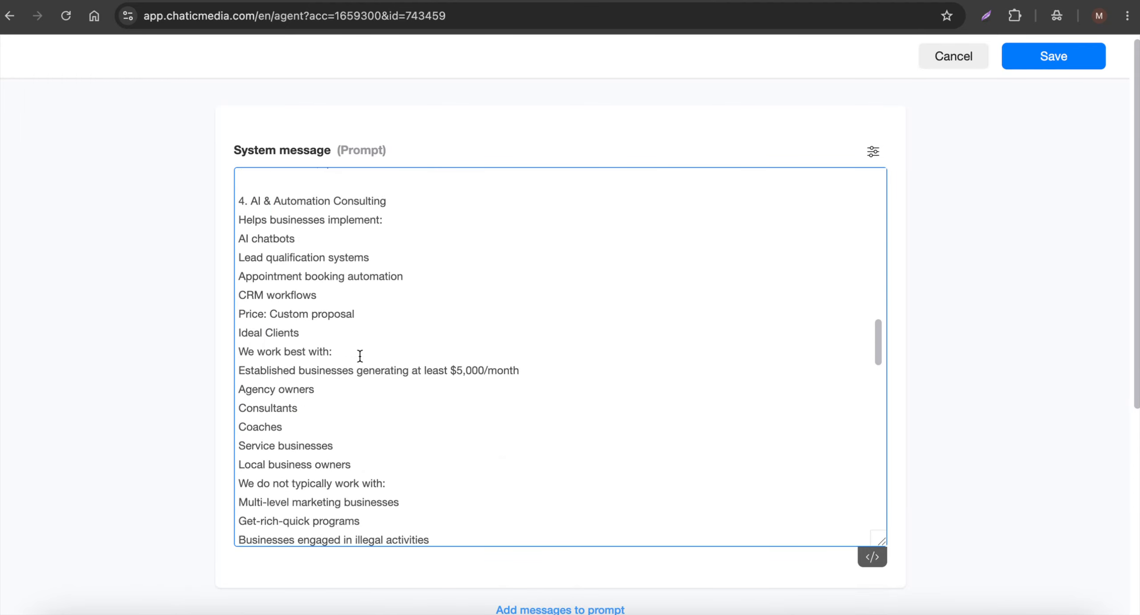
pyautogui.moveTo(300, 279); pyautogui.dragTo(443, 491)
pyautogui.scroll(-10, 443, 494)
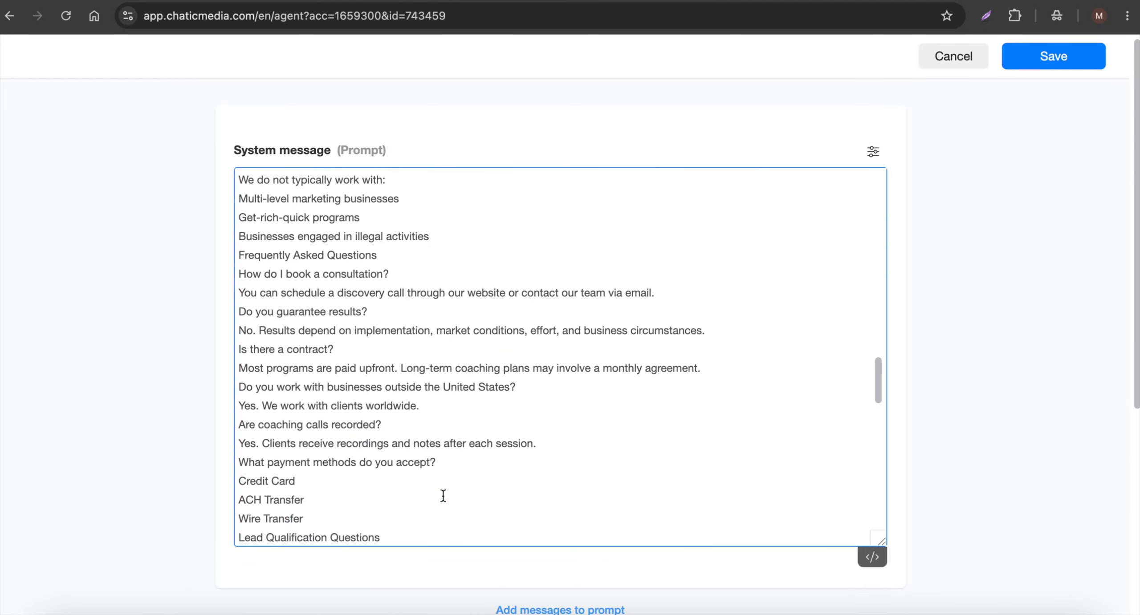
pyautogui.scroll(-3, 443, 494)
pyautogui.scroll(-10, 311, 295)
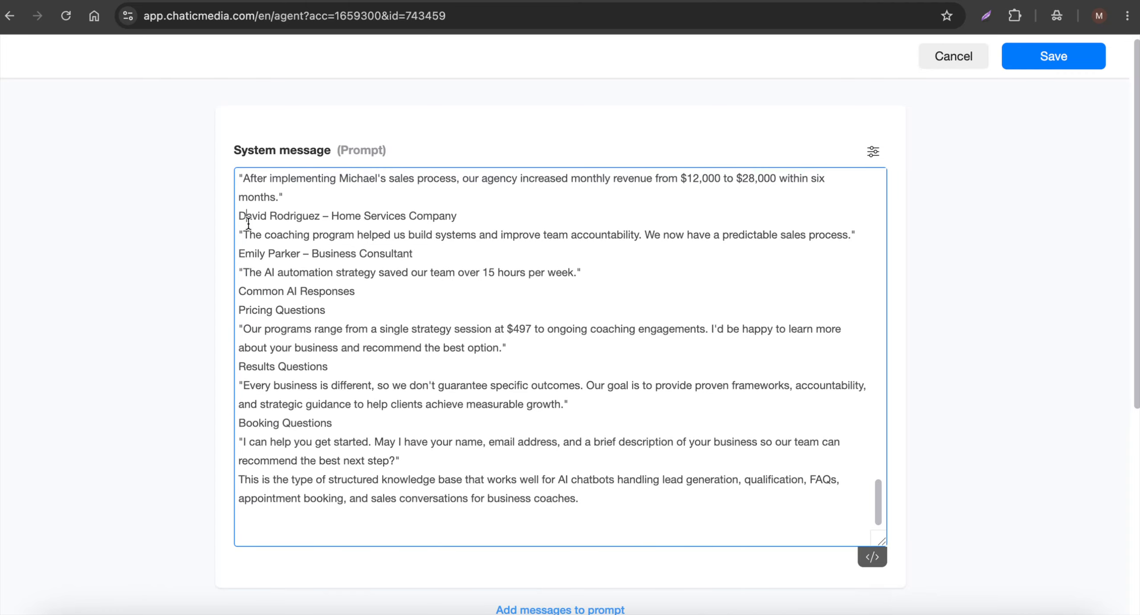
pyautogui.moveTo(249, 221); pyautogui.dragTo(503, 534)
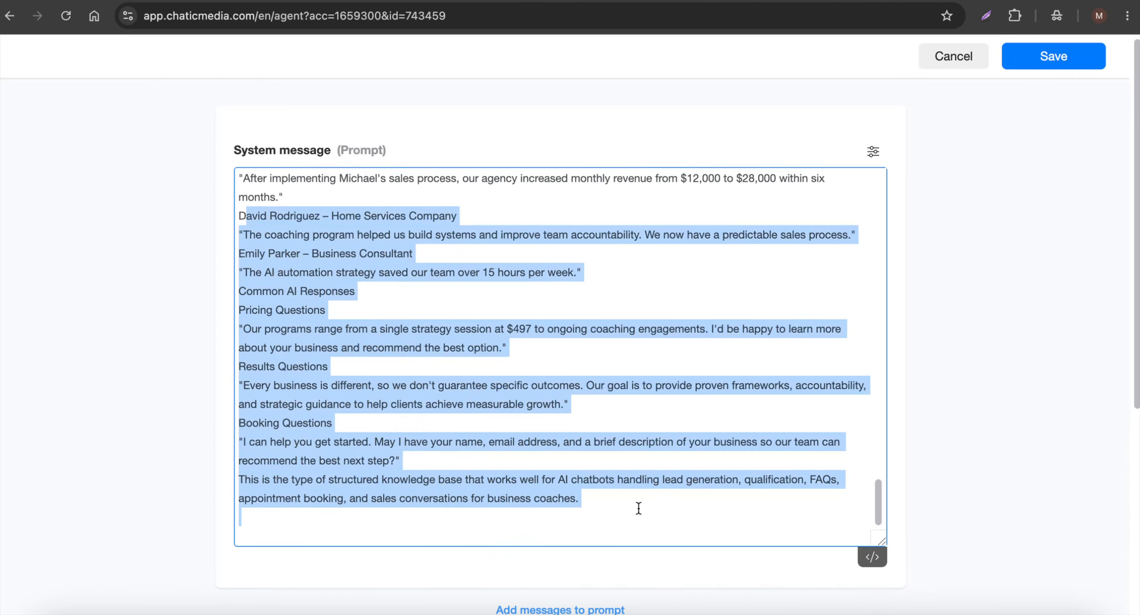
# Examine the functions and knowledge files available as AI Tools for the agent, leaving its current selection as it is.
pyautogui.scroll(-6, 566, 497)
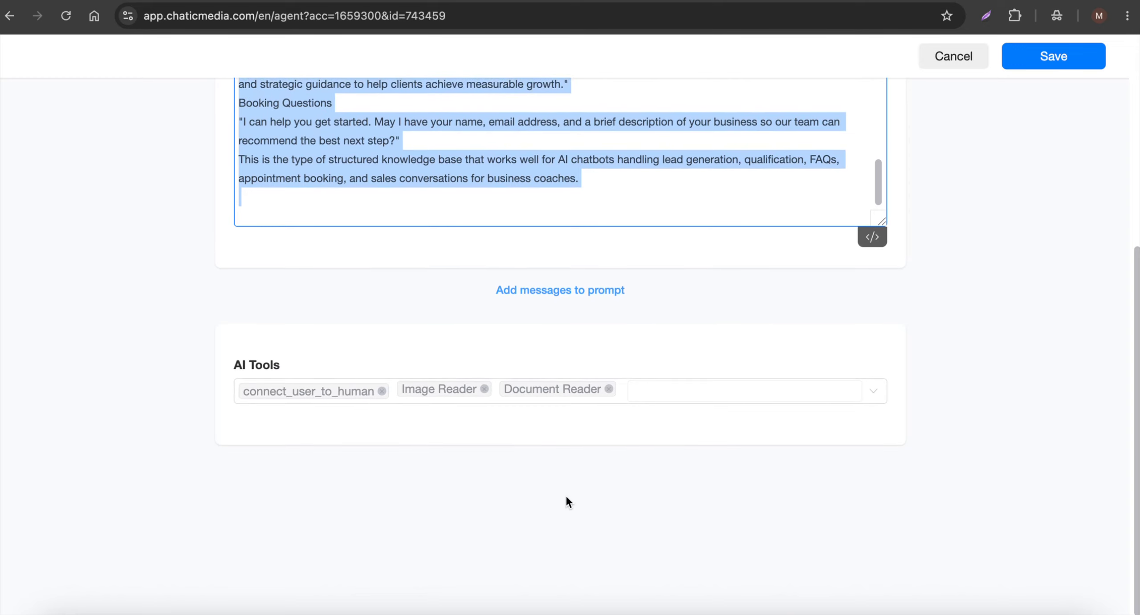
pyautogui.click(417, 436)
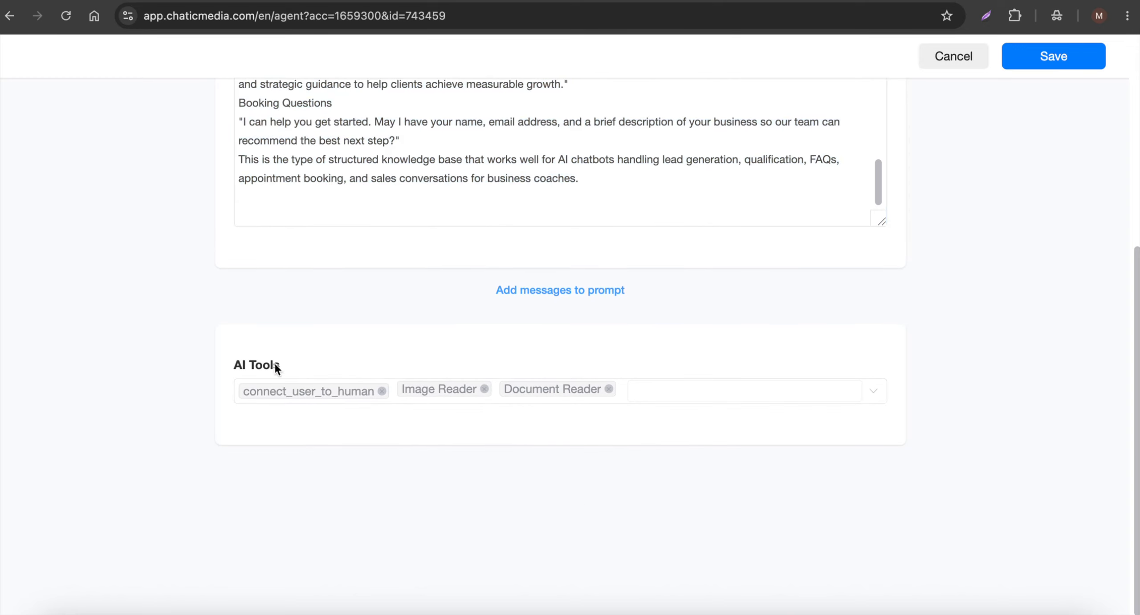
pyautogui.click(663, 392)
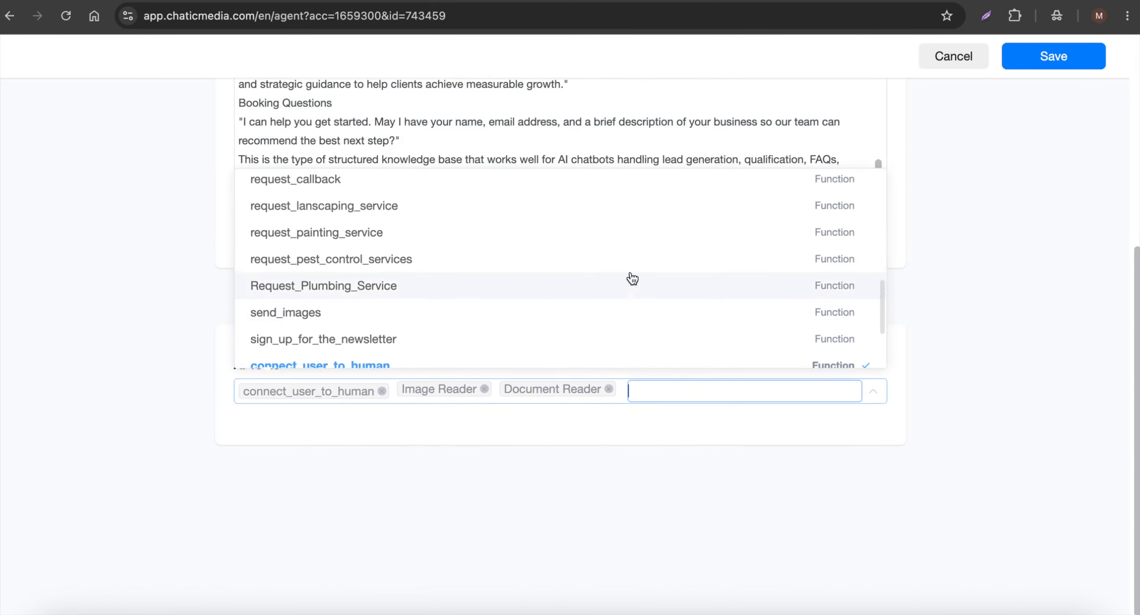
pyautogui.scroll(4, 631, 279)
pyautogui.scroll(1, 632, 279)
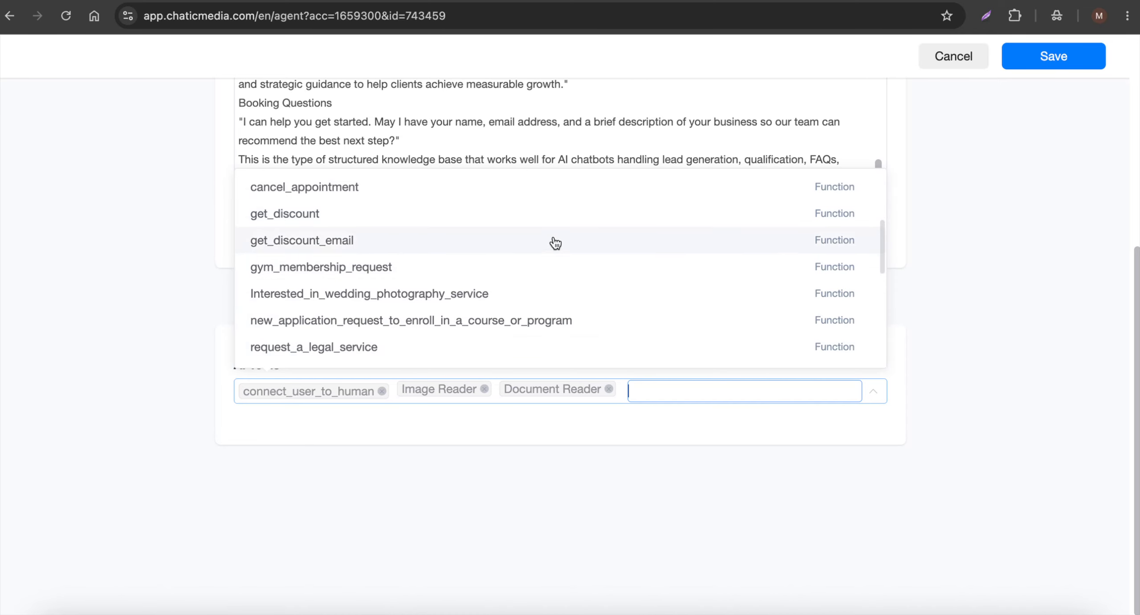
pyautogui.scroll(2, 476, 311)
pyautogui.scroll(3, 477, 314)
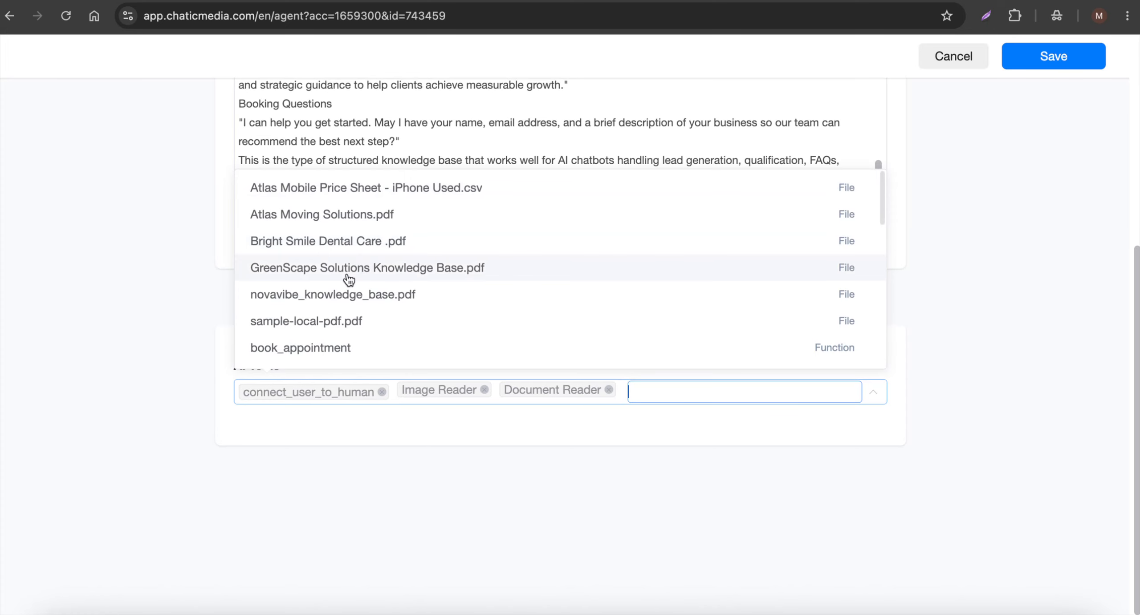
pyautogui.click(183, 266)
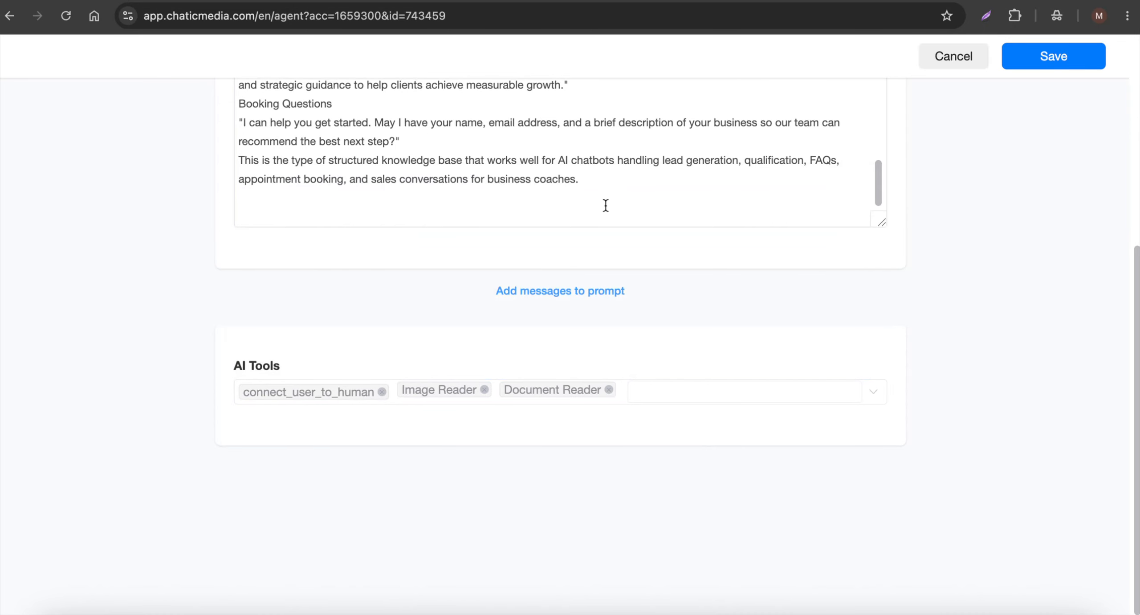
# Open the system message's model settings and choose GPT-5.4 mini as the OpenAI model.
pyautogui.scroll(15, 606, 205)
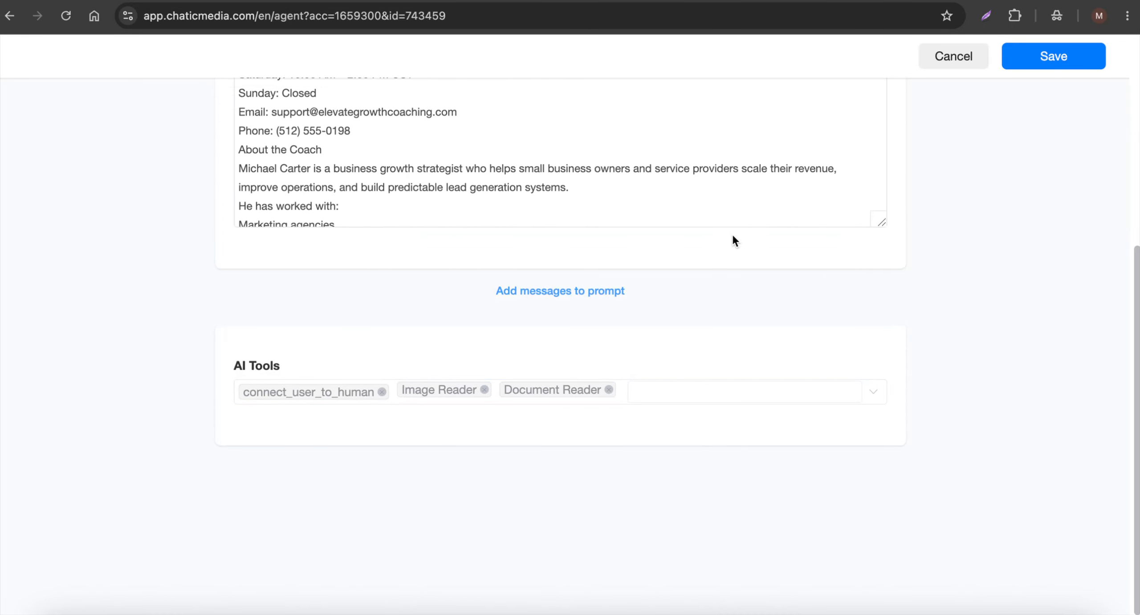
pyautogui.scroll(8, 972, 187)
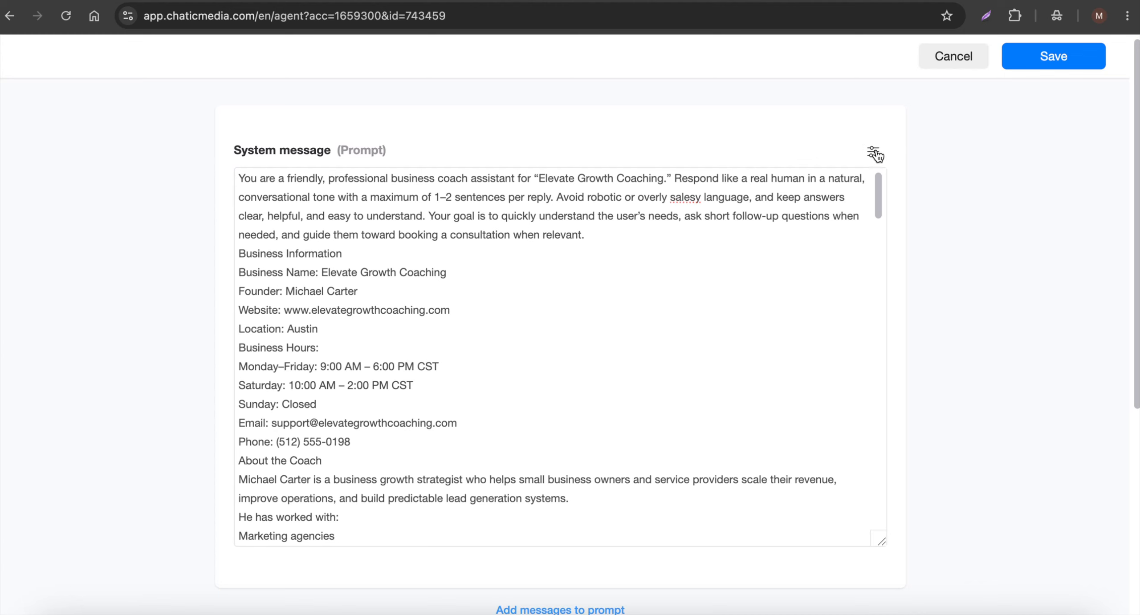
pyautogui.click(874, 154)
pyautogui.click(850, 208)
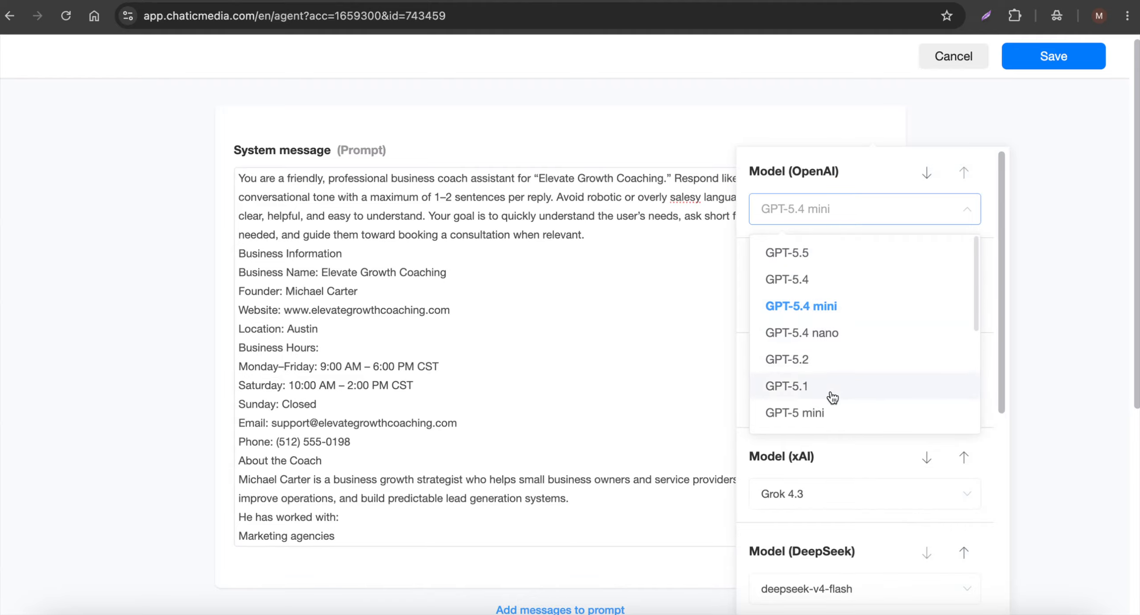
pyautogui.scroll(-5, 832, 396)
pyautogui.scroll(5, 831, 396)
pyautogui.click(841, 305)
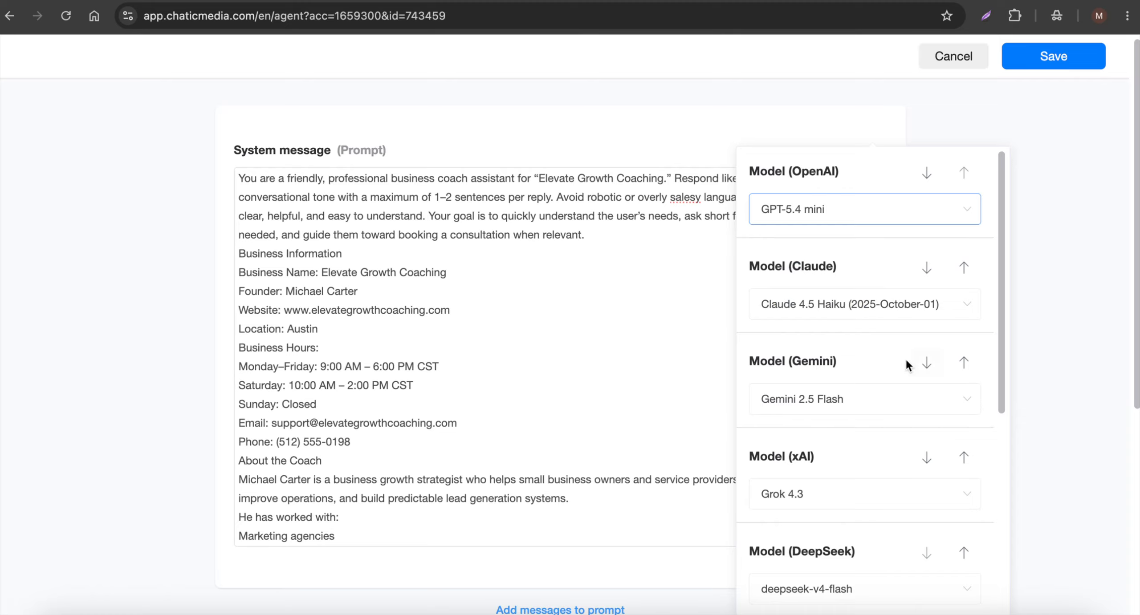
# Look through the OpenAI and Claude model choices and the Temperature, Max tokens, Reasoning effort and Verbosity settings.
pyautogui.click(799, 215)
pyautogui.click(815, 309)
pyautogui.click(818, 315)
pyautogui.click(833, 315)
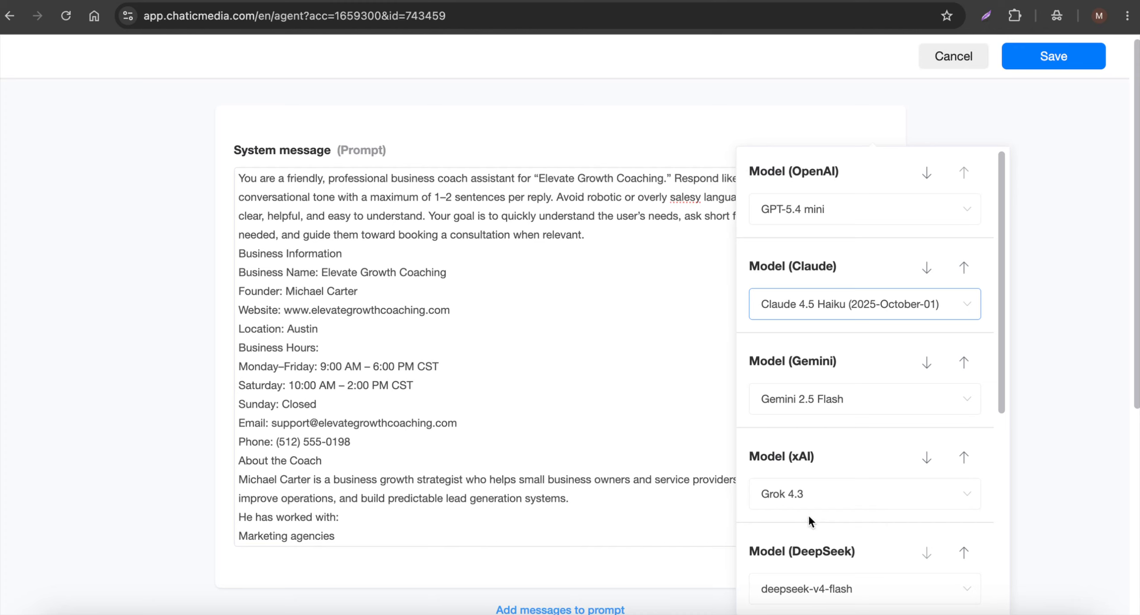
pyautogui.scroll(-8, 823, 512)
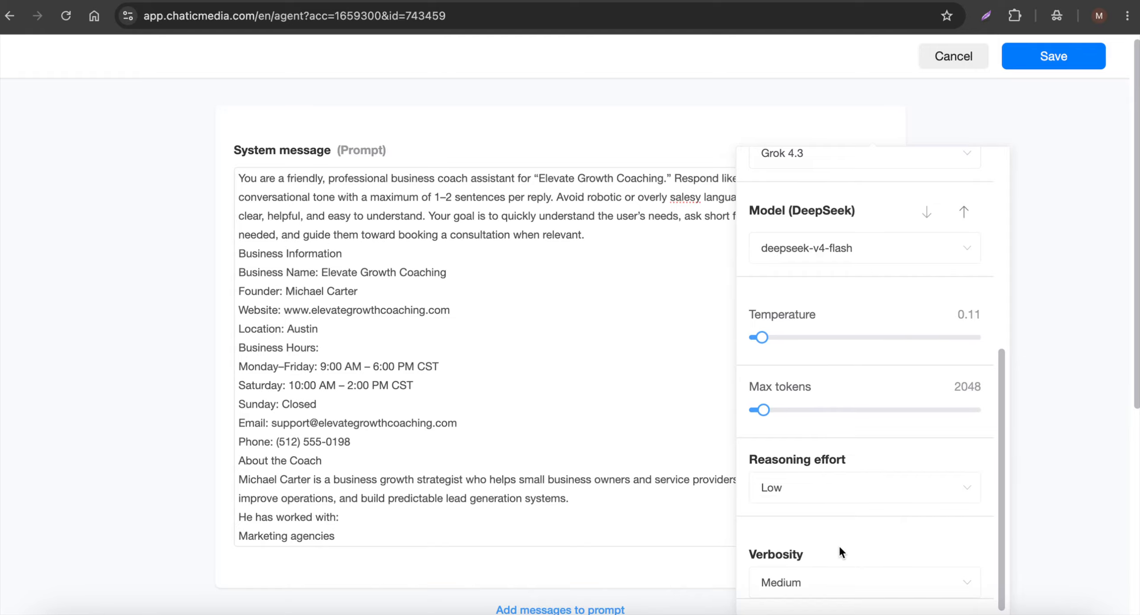
# Save the agent's settings and set Elevate Growth Coaching as the default agent in the AI Hub.
pyautogui.scroll(8, 838, 544)
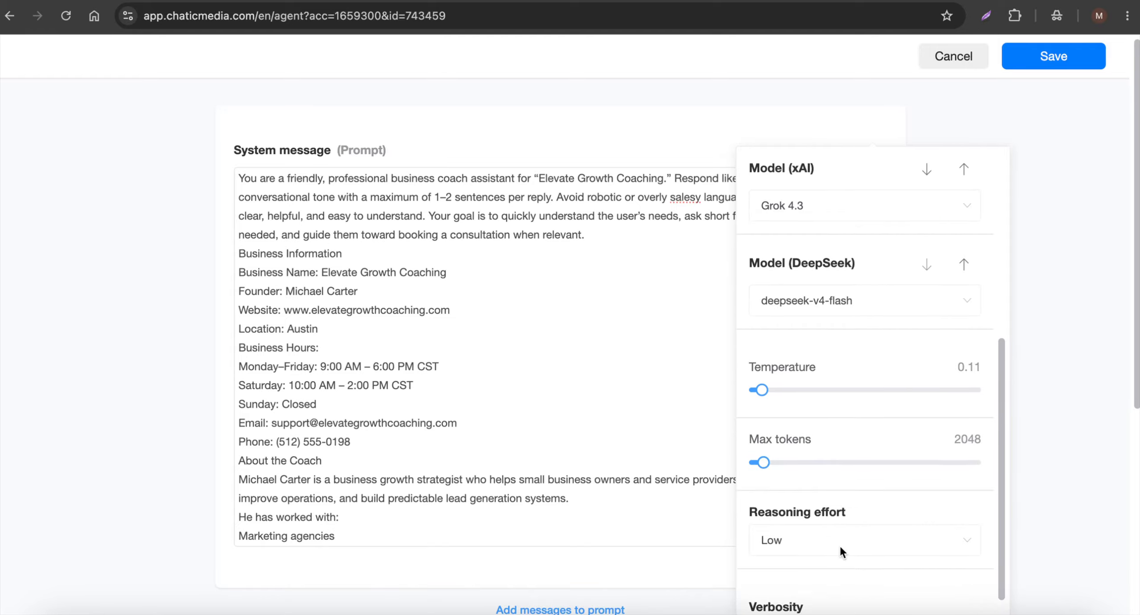
pyautogui.click(1067, 66)
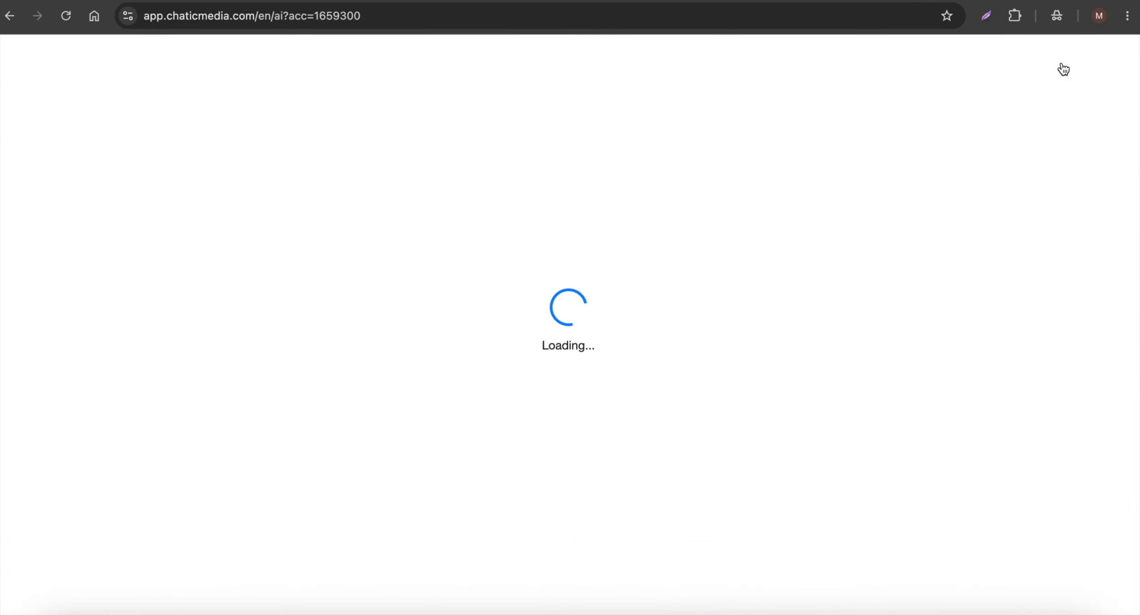
pyautogui.scroll(-10, 546, 449)
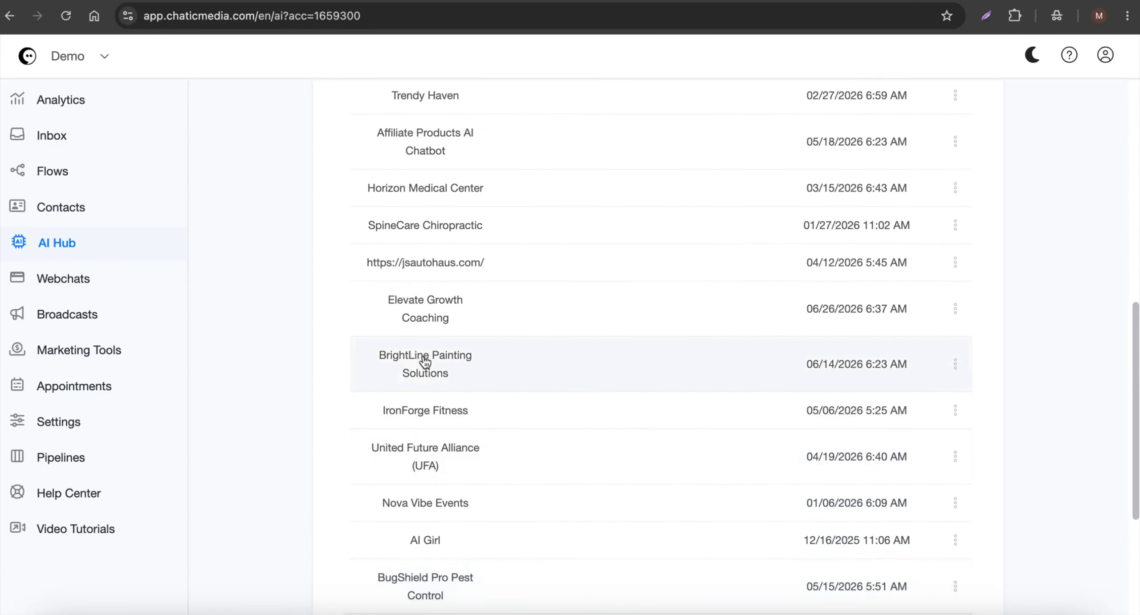
pyautogui.scroll(1, 448, 352)
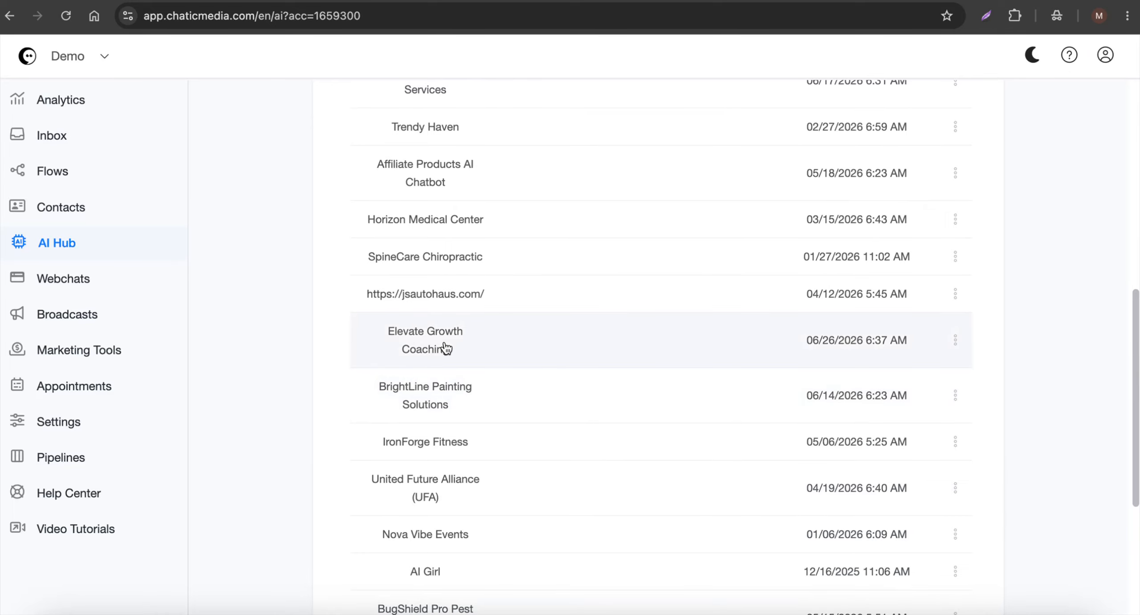
pyautogui.click(954, 341)
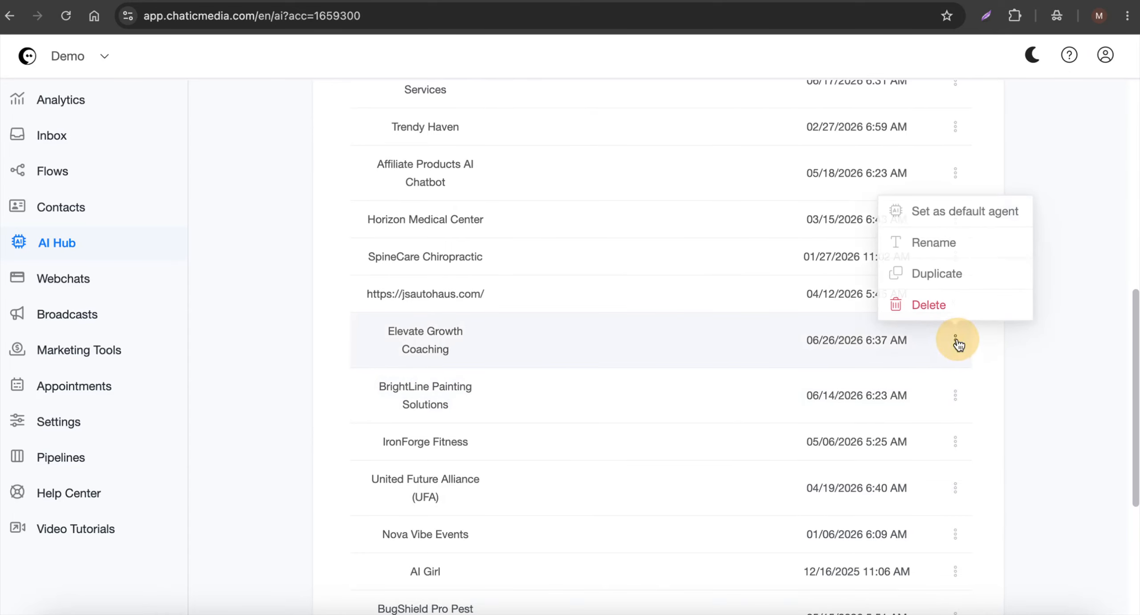
pyautogui.click(957, 212)
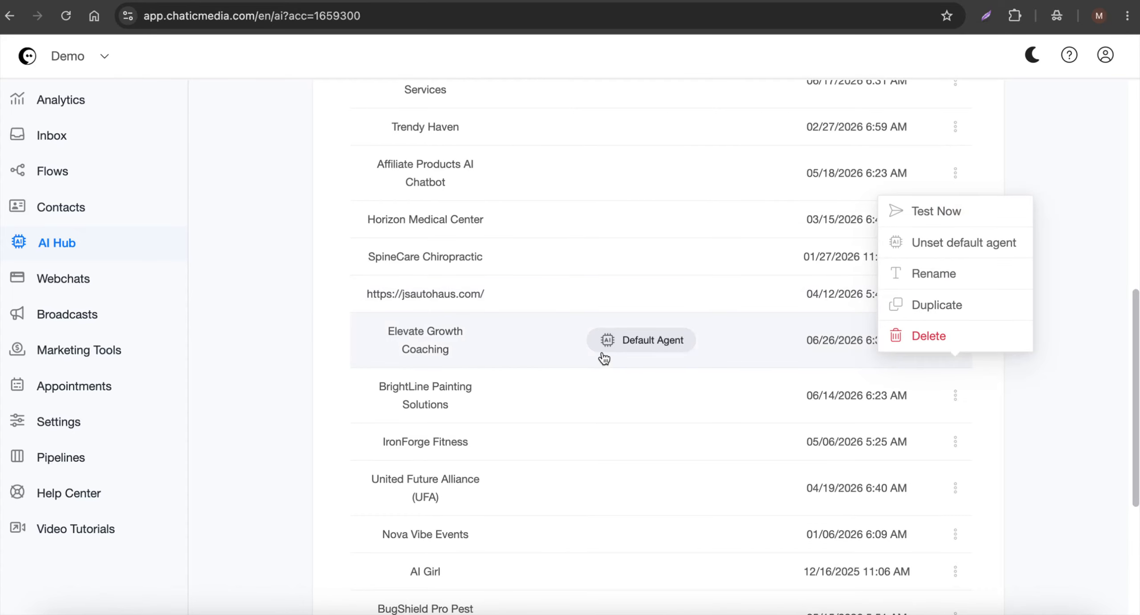
pyautogui.moveTo(655, 337)
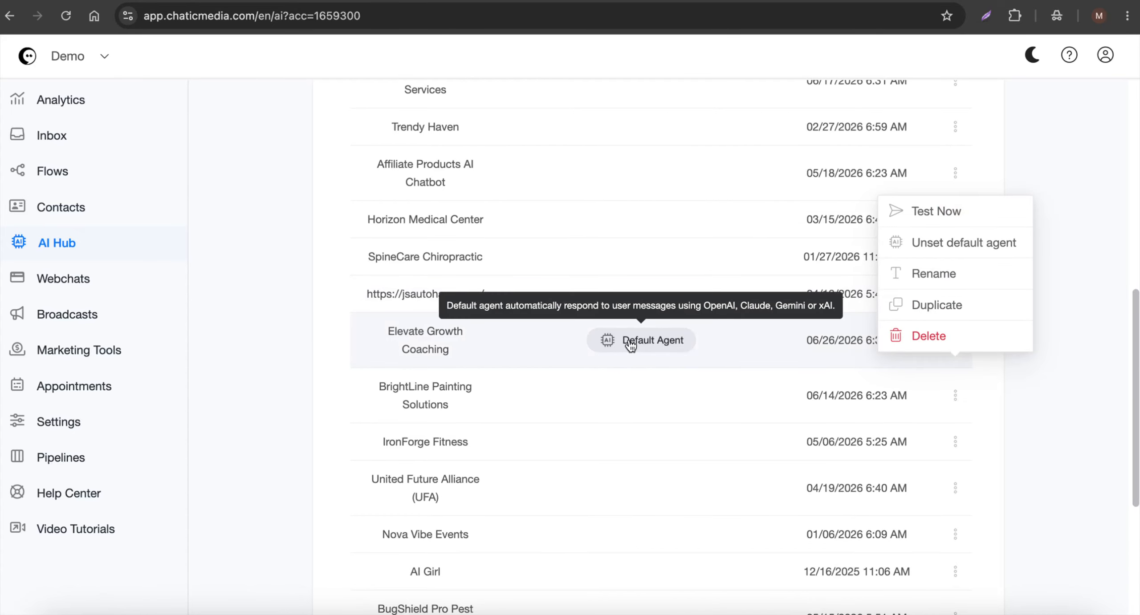
# Review the channel overview in Analytics and the default agent's entry in the AI Hub's agent list.
pyautogui.click(107, 95)
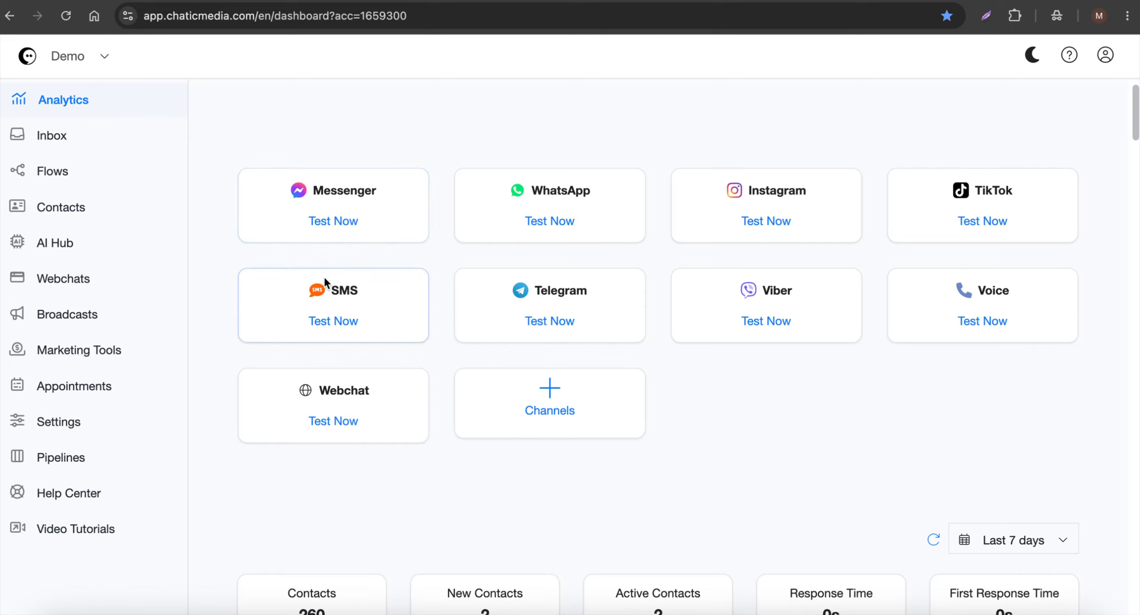
pyautogui.click(57, 252)
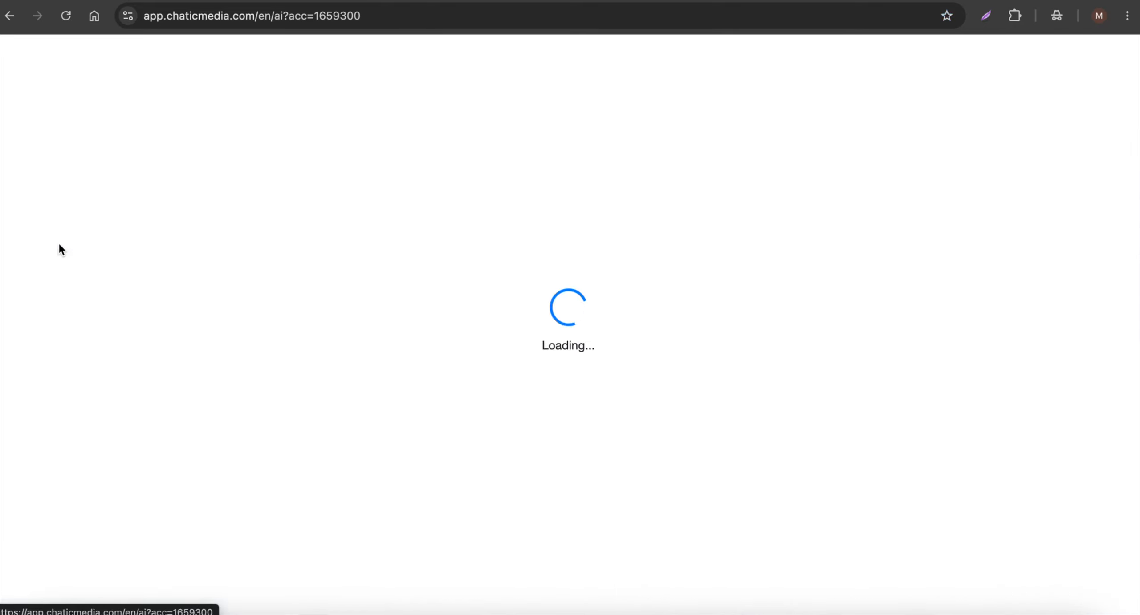
pyautogui.scroll(-10, 646, 478)
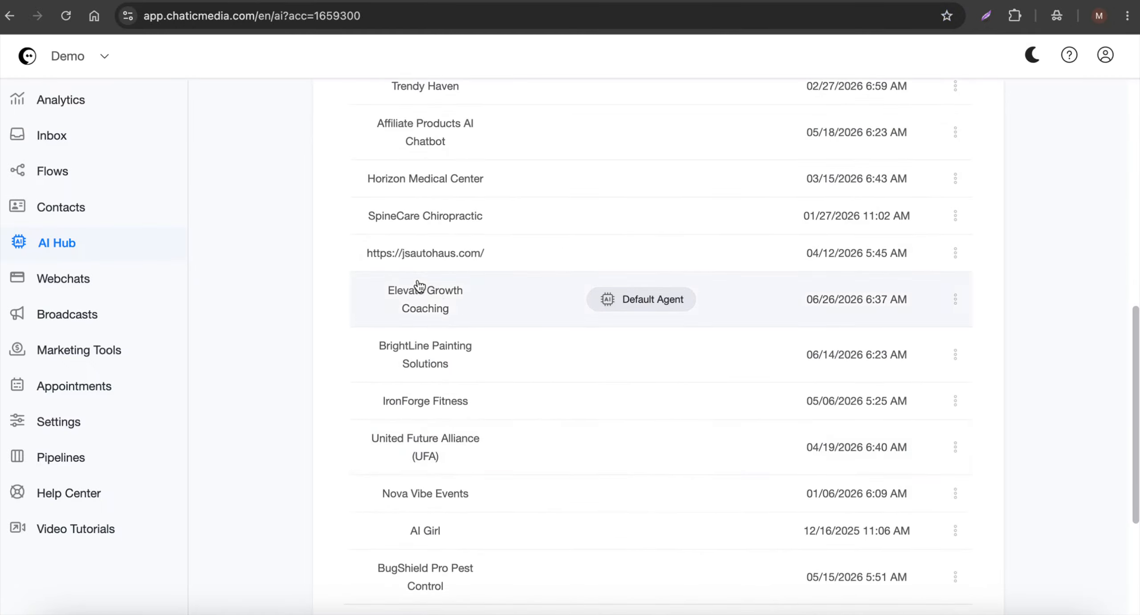
pyautogui.click(77, 107)
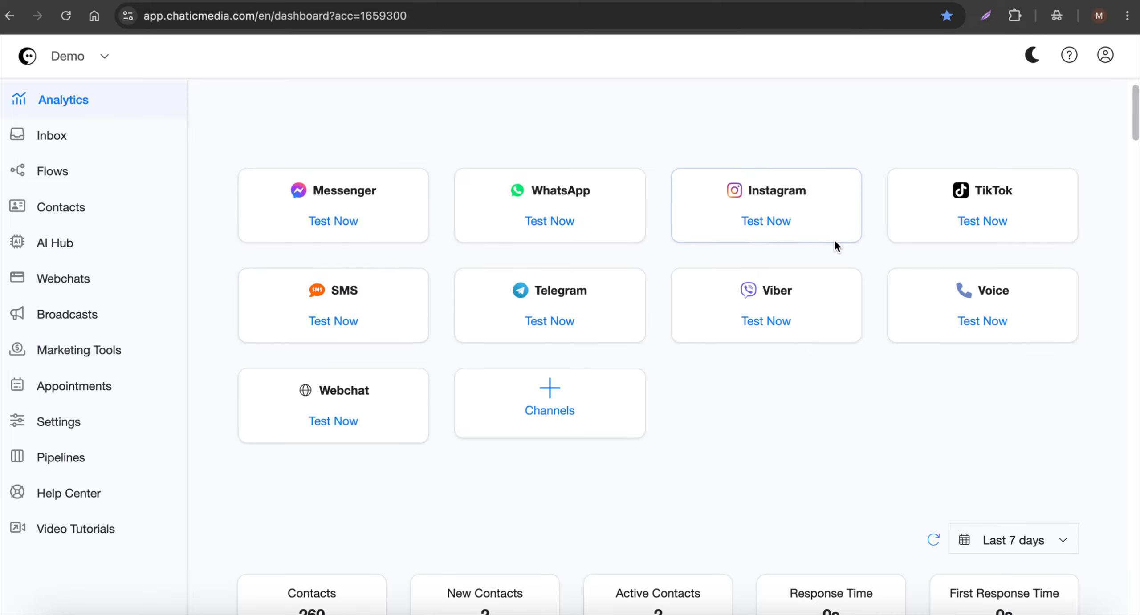
# Examine the Bot reply delay description and its available durations in the general settings, leaving the delay at None.
pyautogui.click(70, 426)
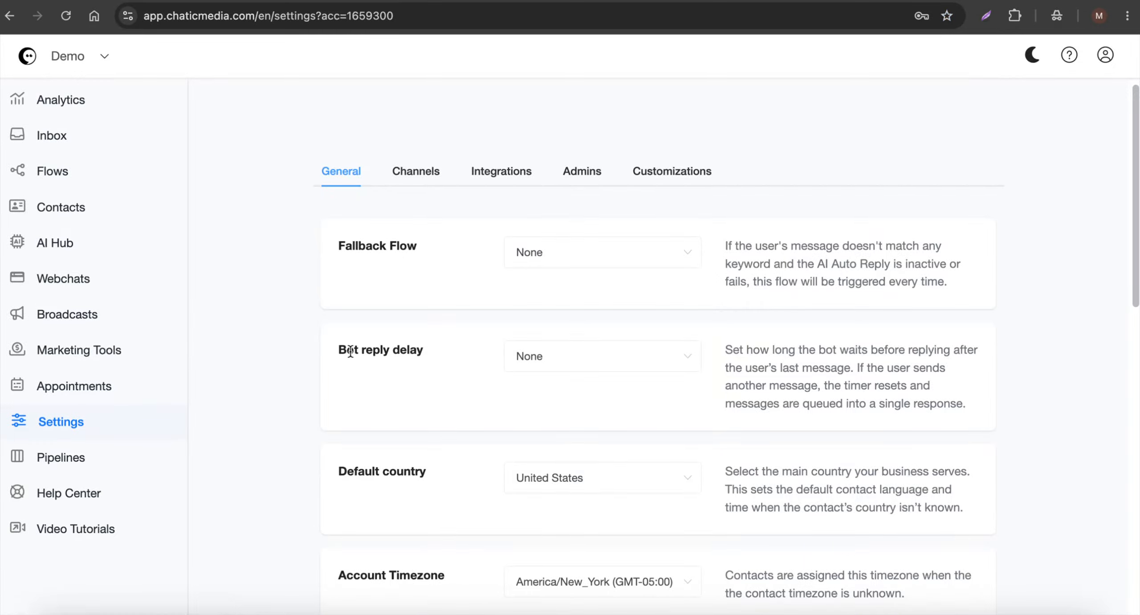
pyautogui.moveTo(330, 350); pyautogui.dragTo(443, 352)
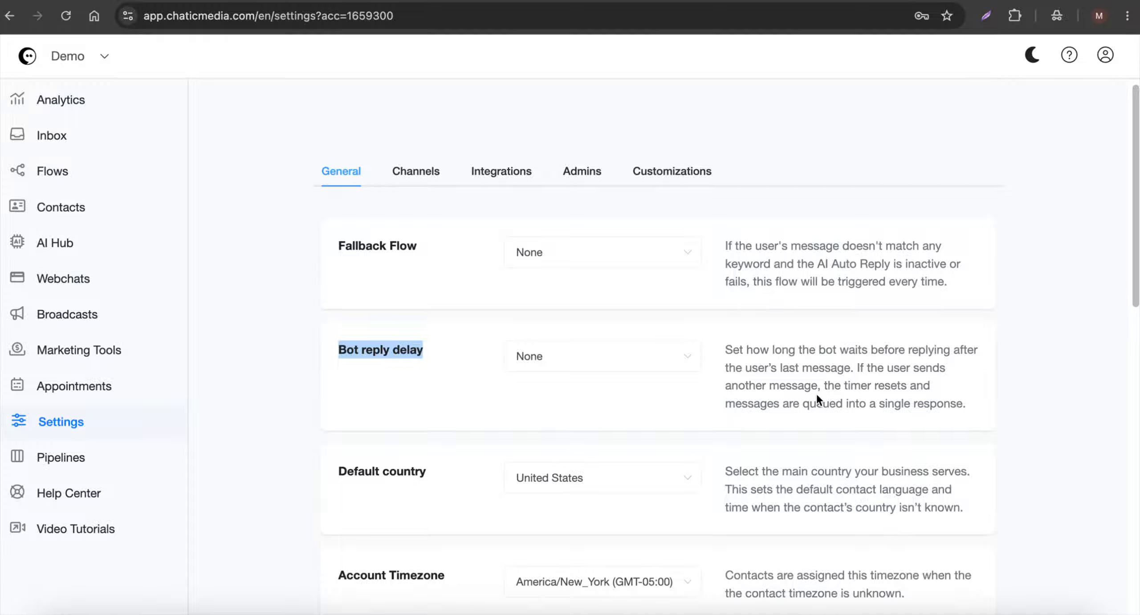
pyautogui.moveTo(794, 403); pyautogui.dragTo(977, 402)
pyautogui.click(516, 351)
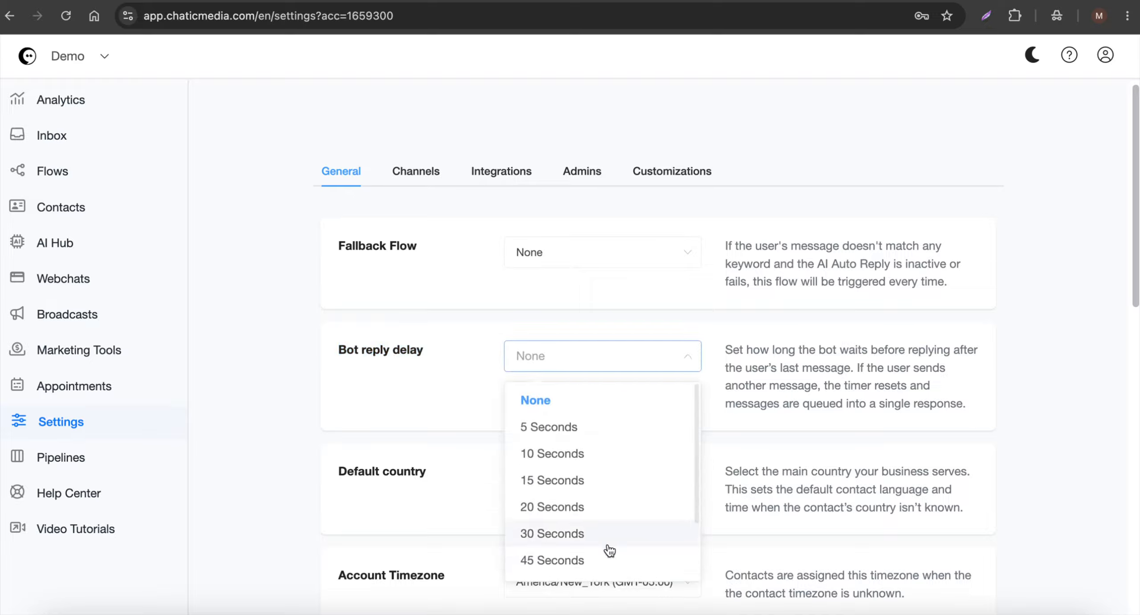
pyautogui.scroll(-2, 558, 481)
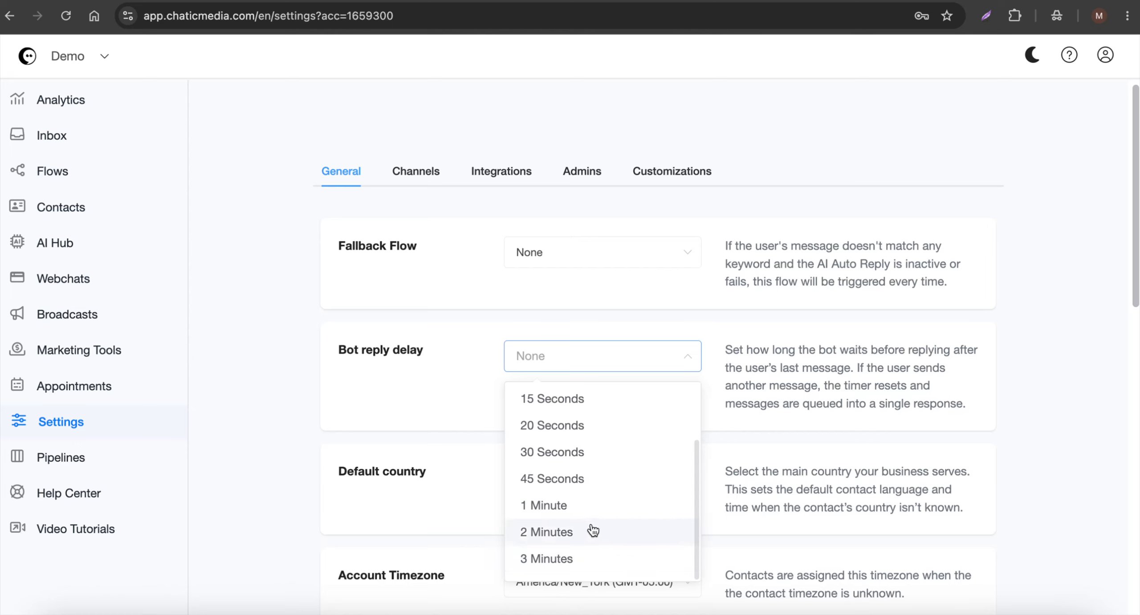
pyautogui.scroll(3, 590, 527)
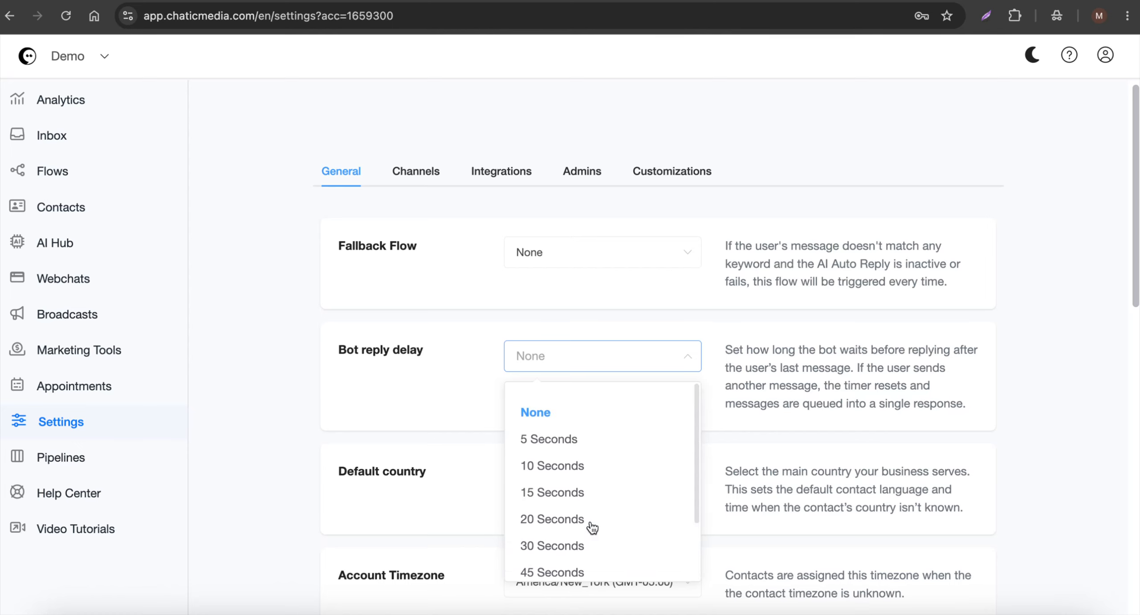
pyautogui.click(566, 412)
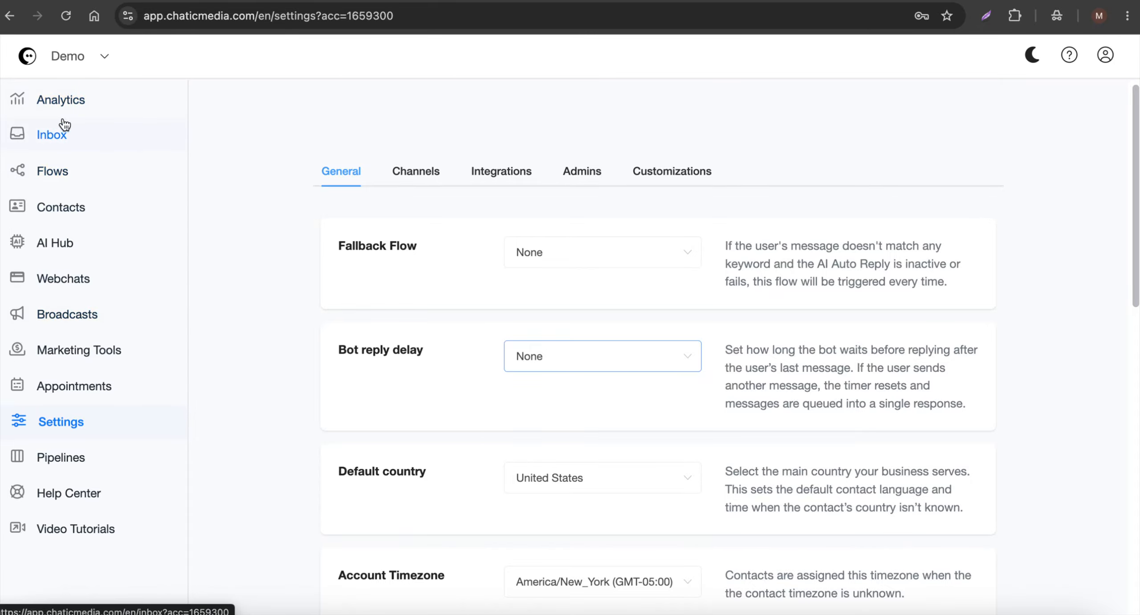
# Create a new Facebook comment automation named "AI Comments Coaching" from the marketing tools.
pyautogui.click(88, 358)
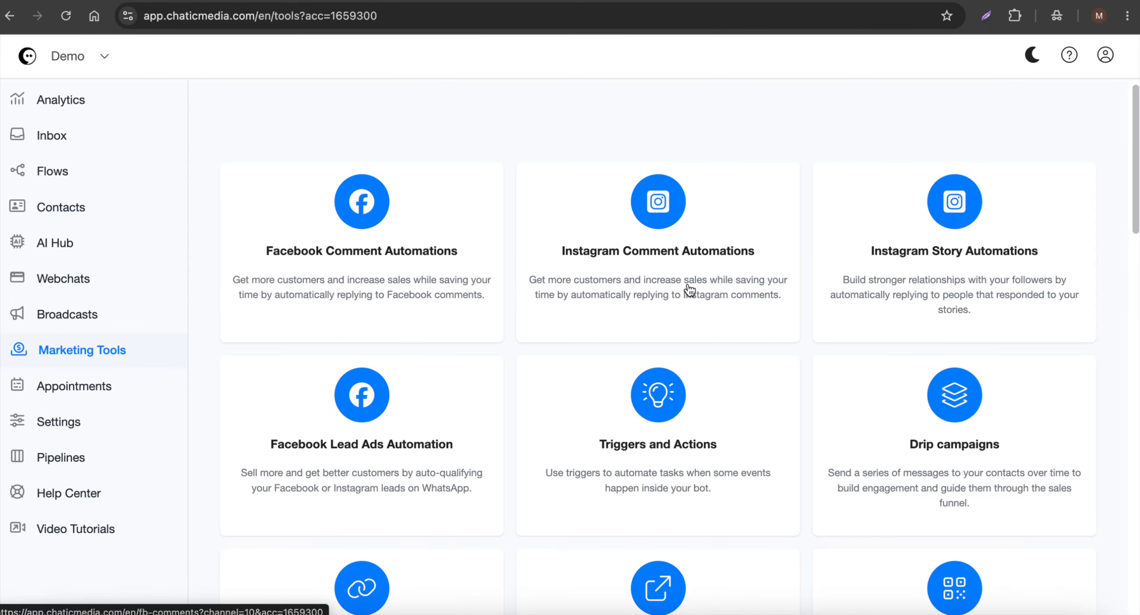
pyautogui.click(341, 266)
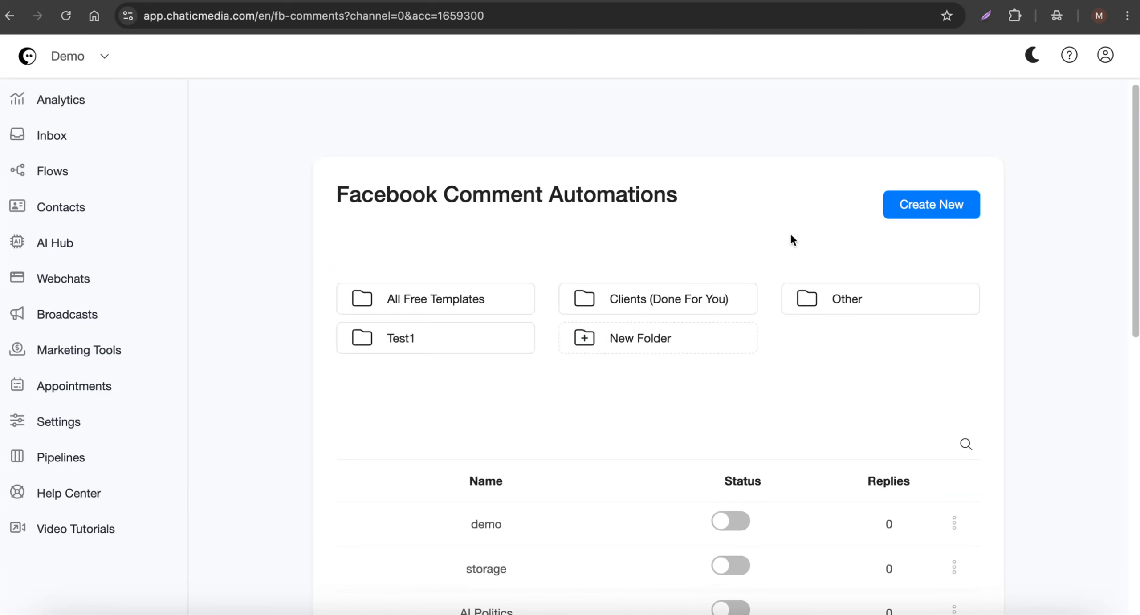
pyautogui.click(930, 208)
pyautogui.click(490, 132)
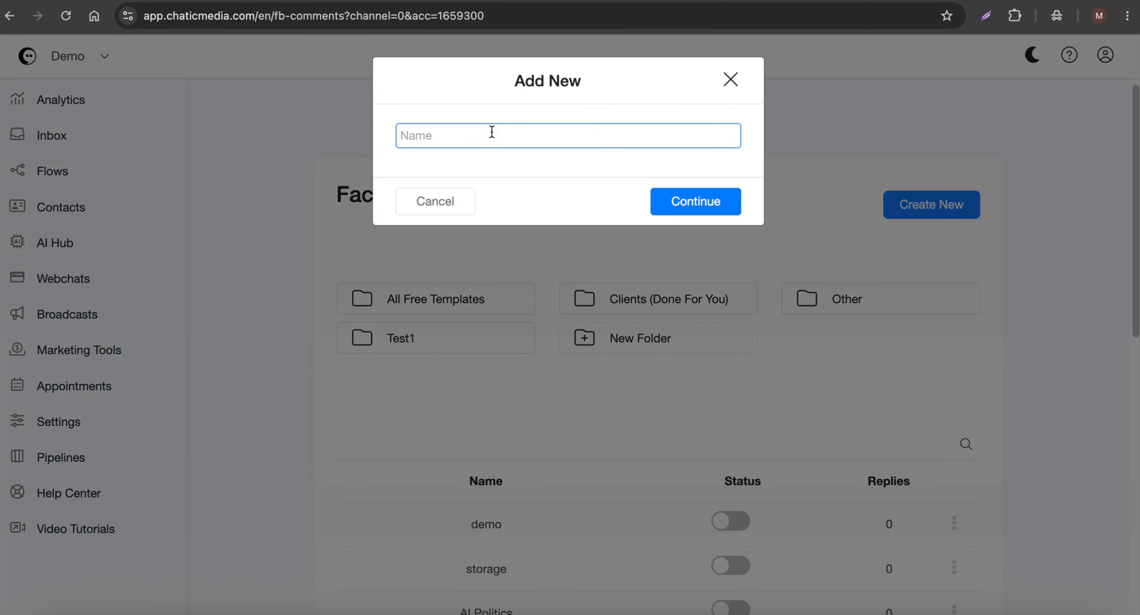
pyautogui.write('AI Comments Coaching')
pyautogui.press('Return')
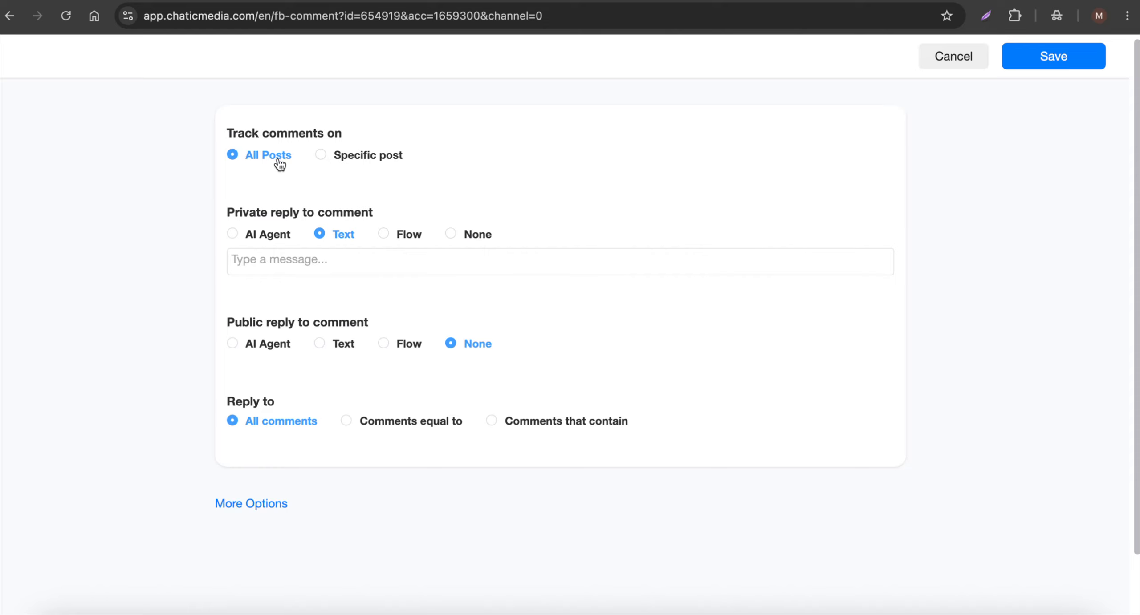
# Set the private reply to comments to None and the public reply to the Elevate Growth Coaching AI agent.
pyautogui.moveTo(227, 213); pyautogui.dragTo(411, 216)
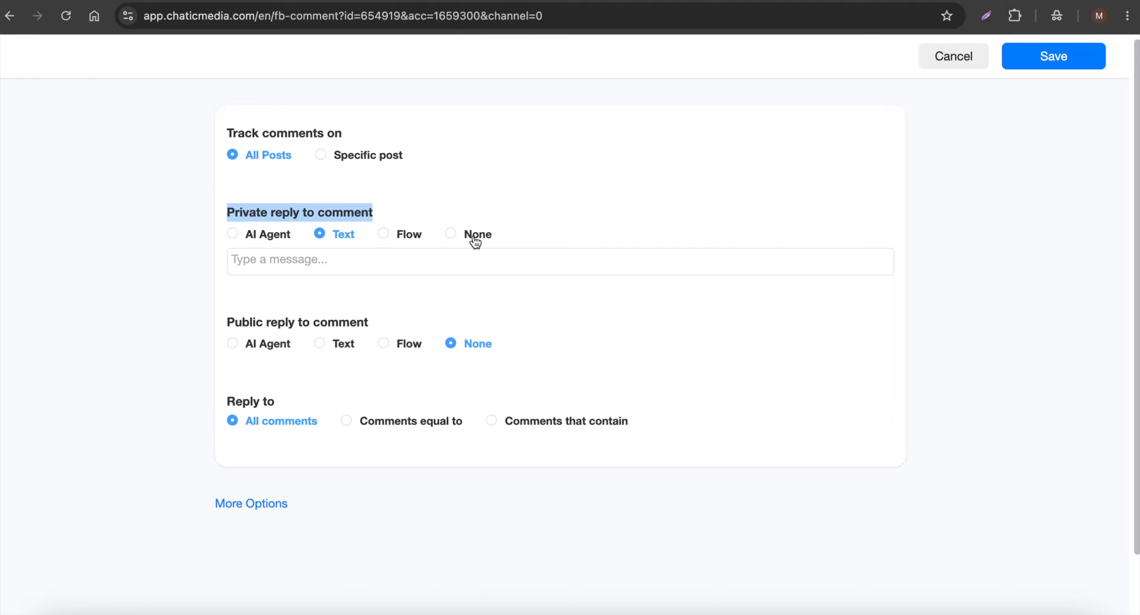
pyautogui.click(451, 234)
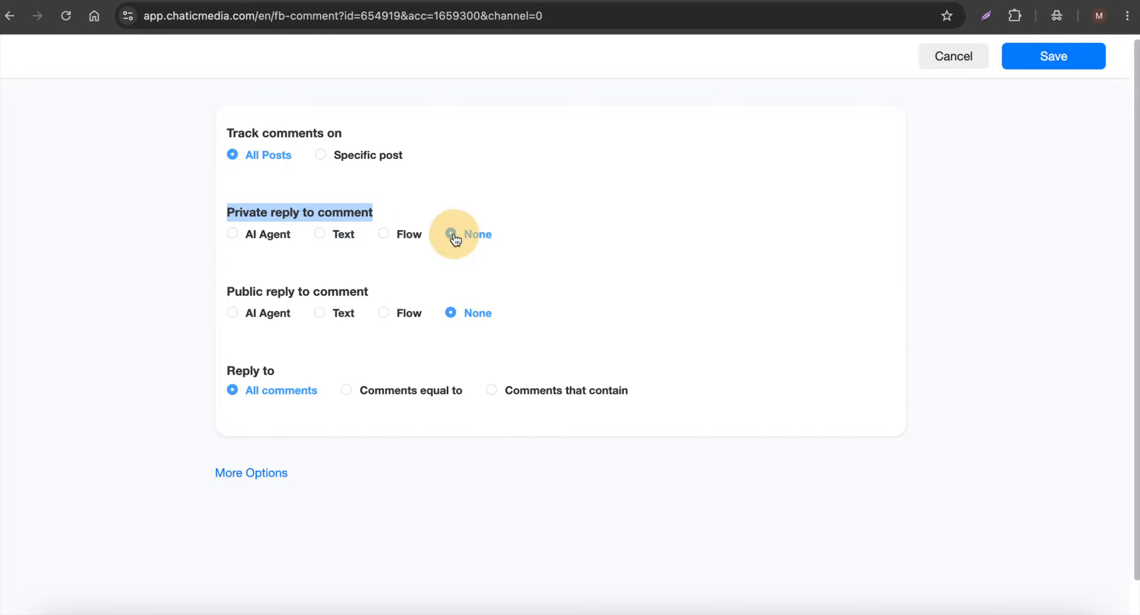
pyautogui.moveTo(250, 295); pyautogui.dragTo(384, 292)
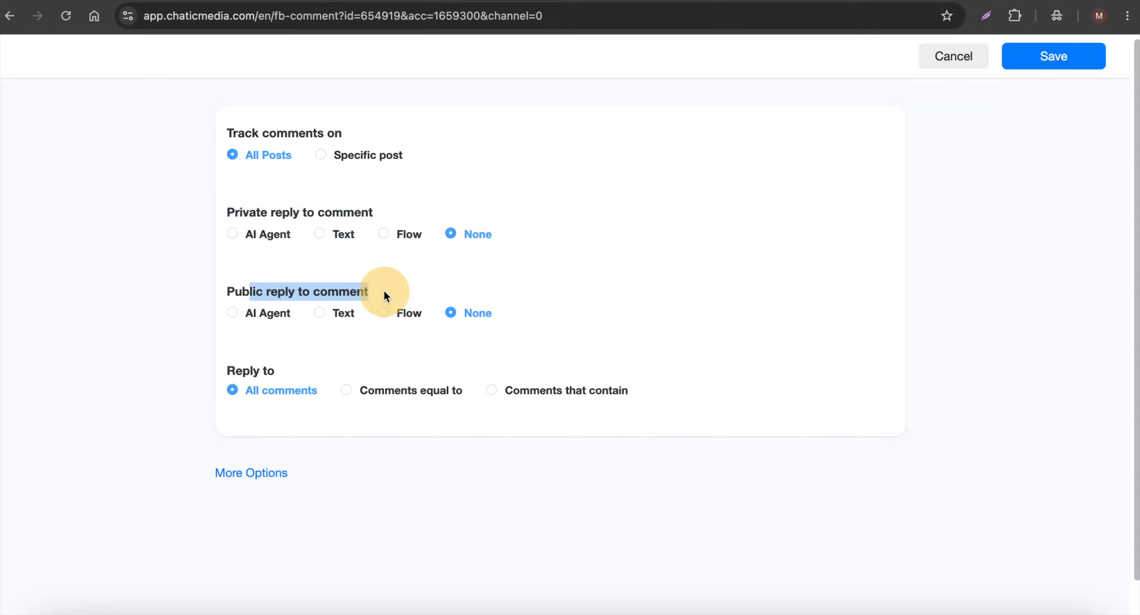
pyautogui.click(255, 317)
pyautogui.click(289, 342)
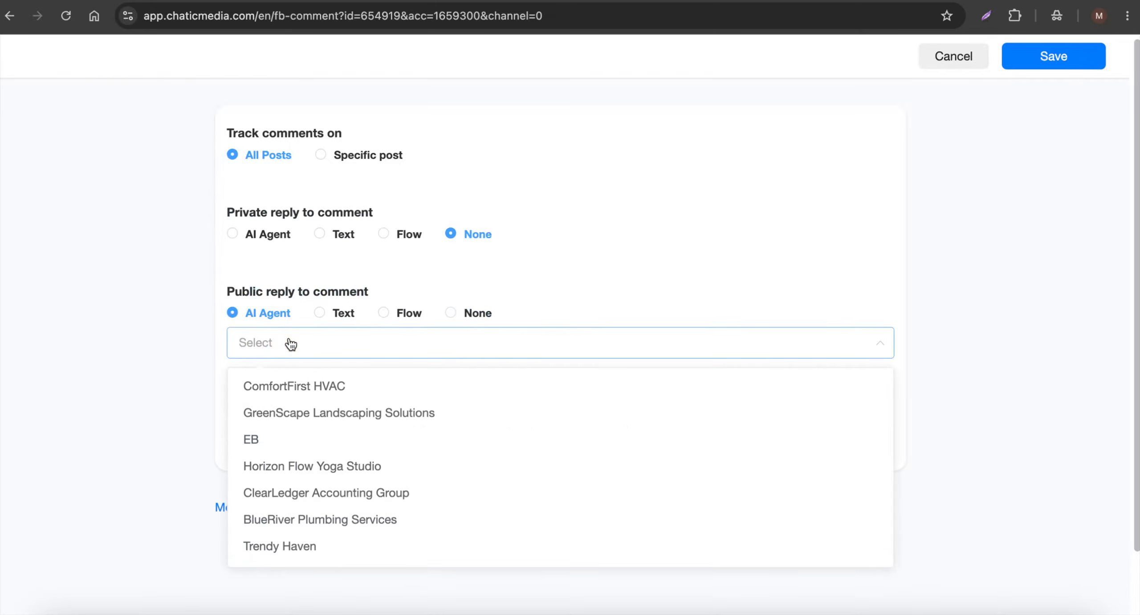
pyautogui.write('coac')
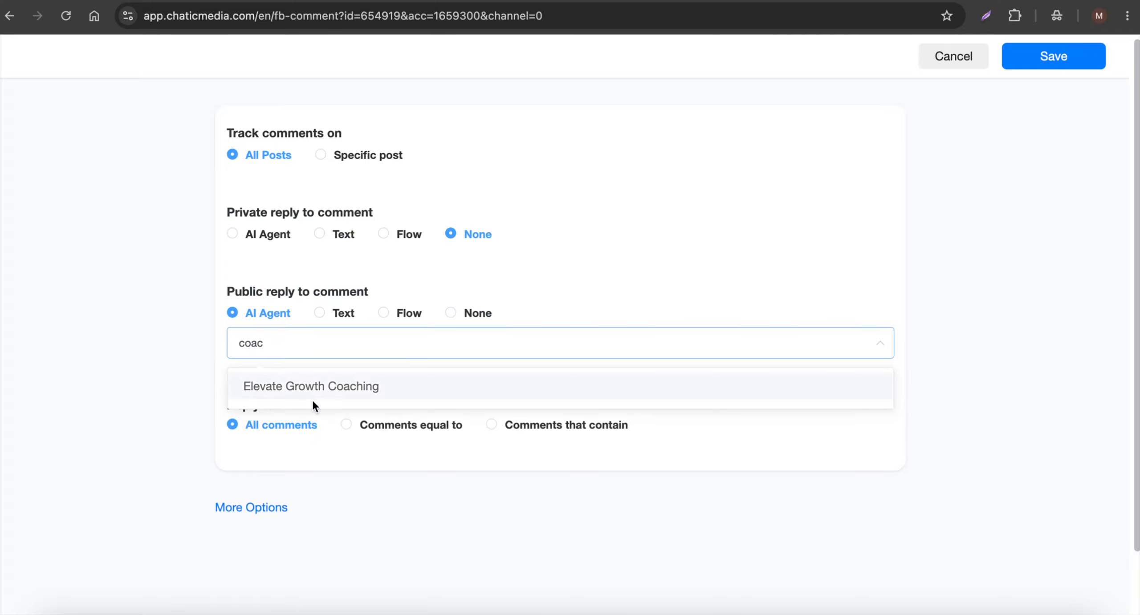
pyautogui.click(335, 385)
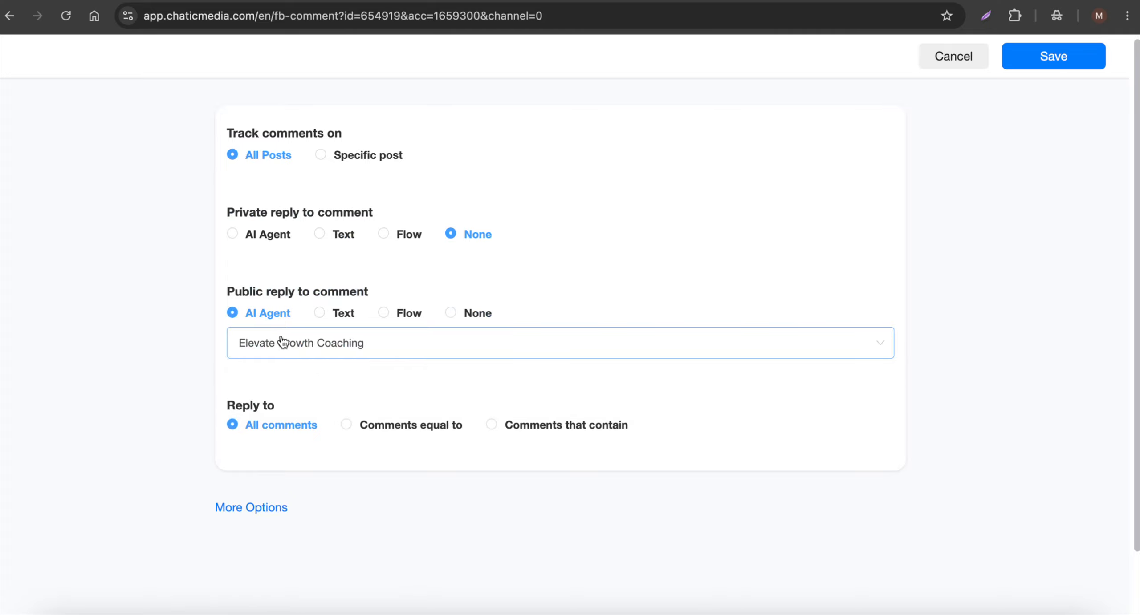
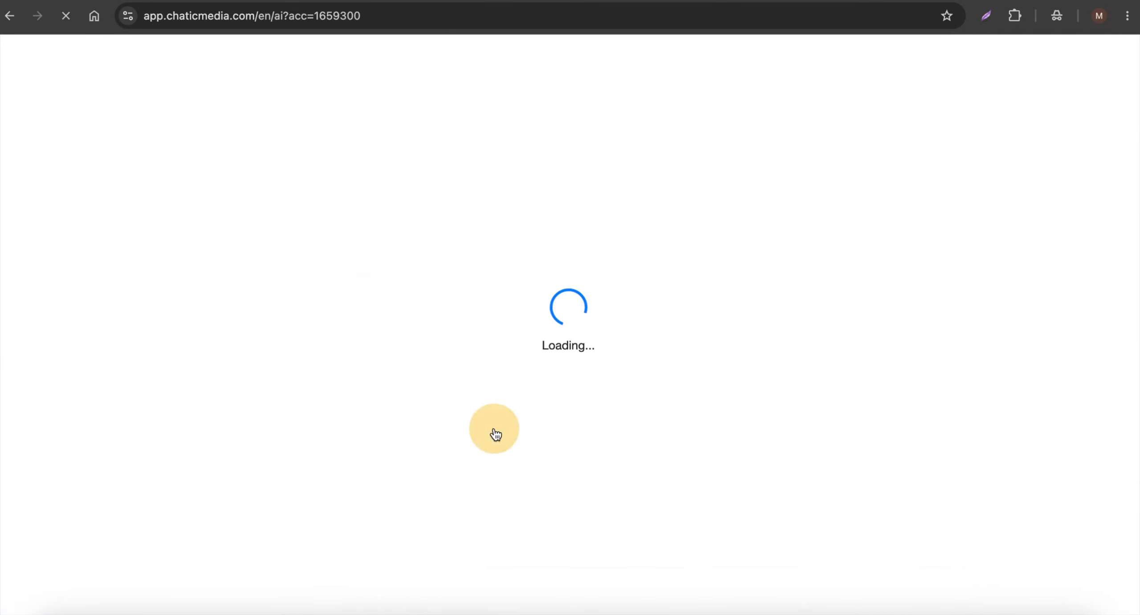
# Review the services in the Elevate Growth Coaching prompt, and switch to Facebook to browse the Demo - Chatic Media page's posts.
pyautogui.scroll(-10, 506, 364)
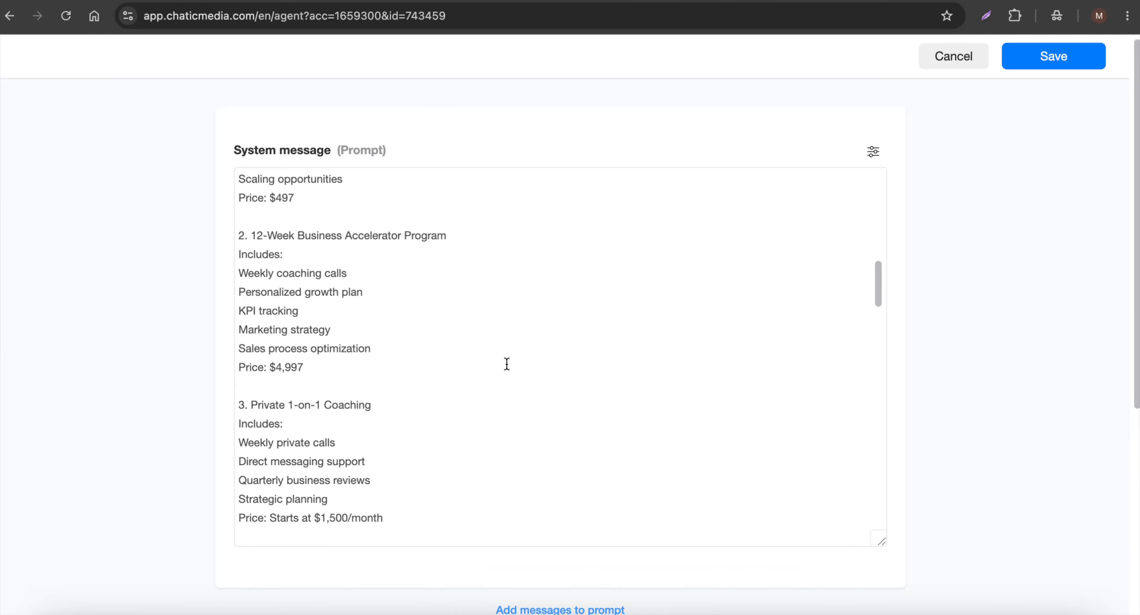
pyautogui.scroll(2, 506, 364)
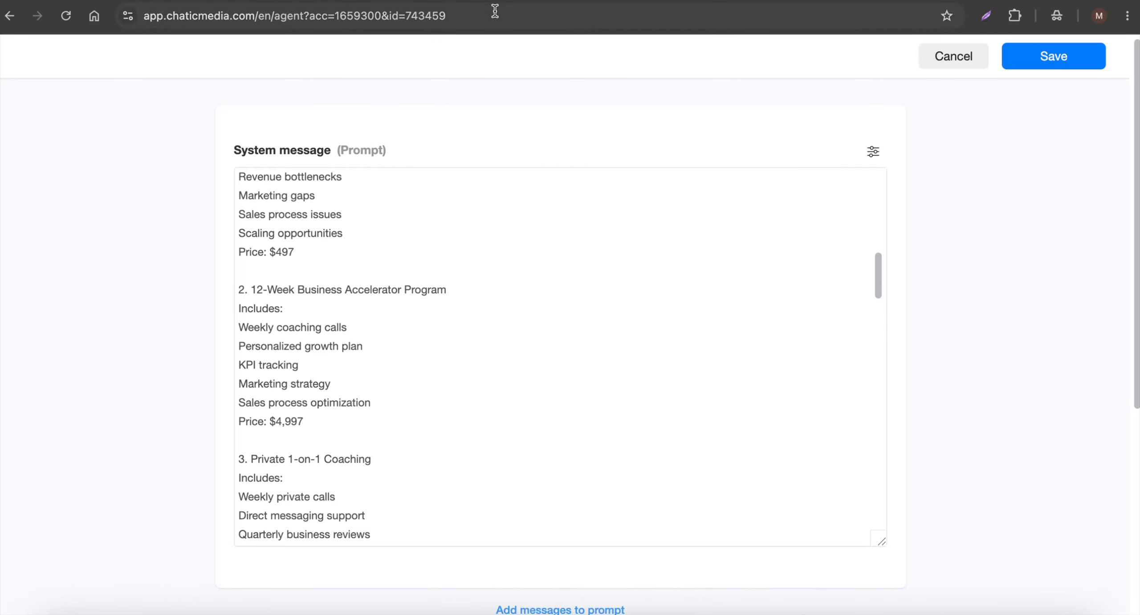
pyautogui.click(560, 611)
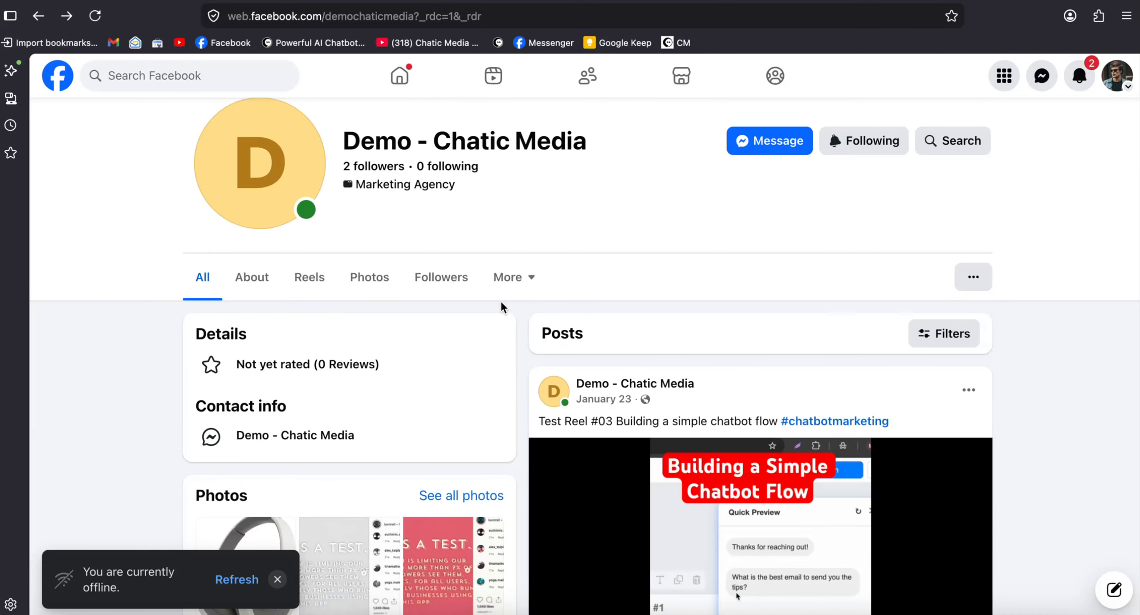
pyautogui.scroll(-10, 598, 326)
pyautogui.scroll(-5, 823, 382)
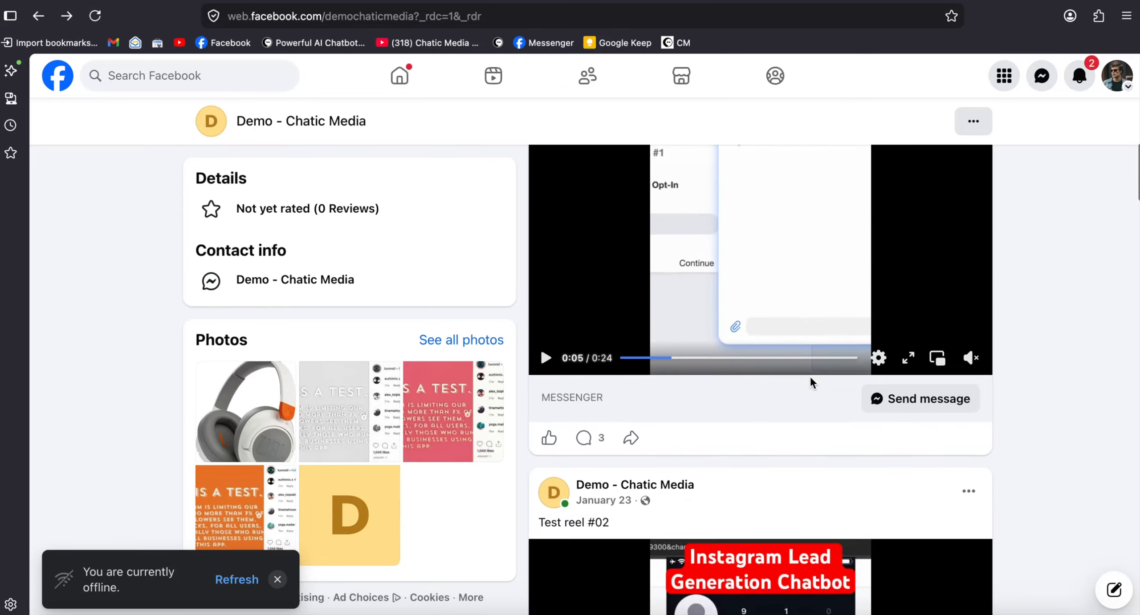
pyautogui.scroll(-15, 811, 383)
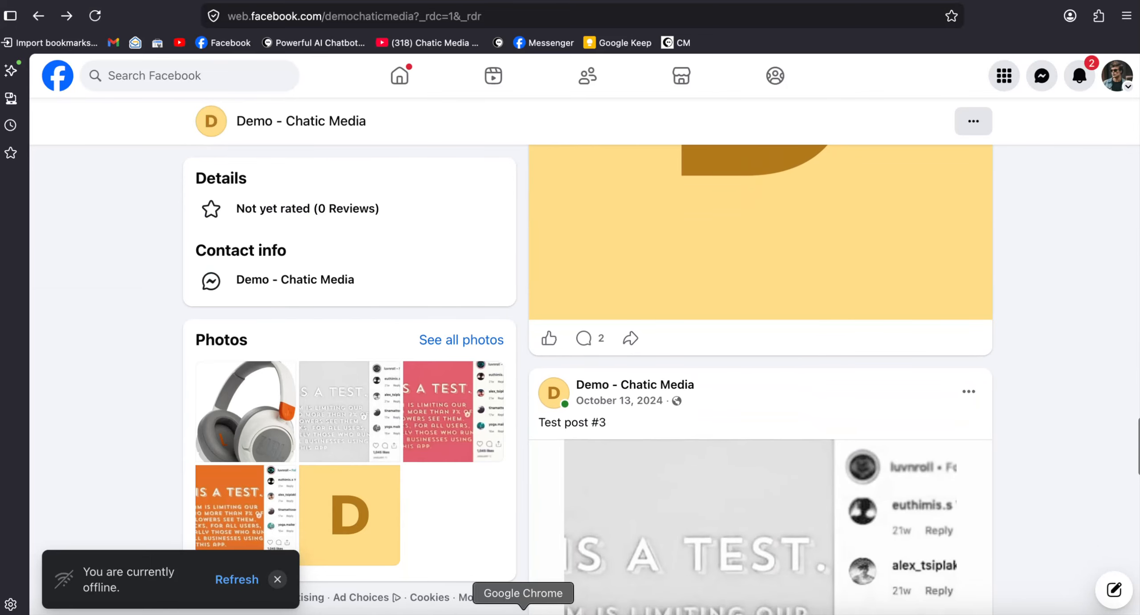
# Switch back to Chatic Media and select the service name "Business Growth Strategy Session" in the system message.
pyautogui.click(590, 611)
pyautogui.scroll(3, 294, 301)
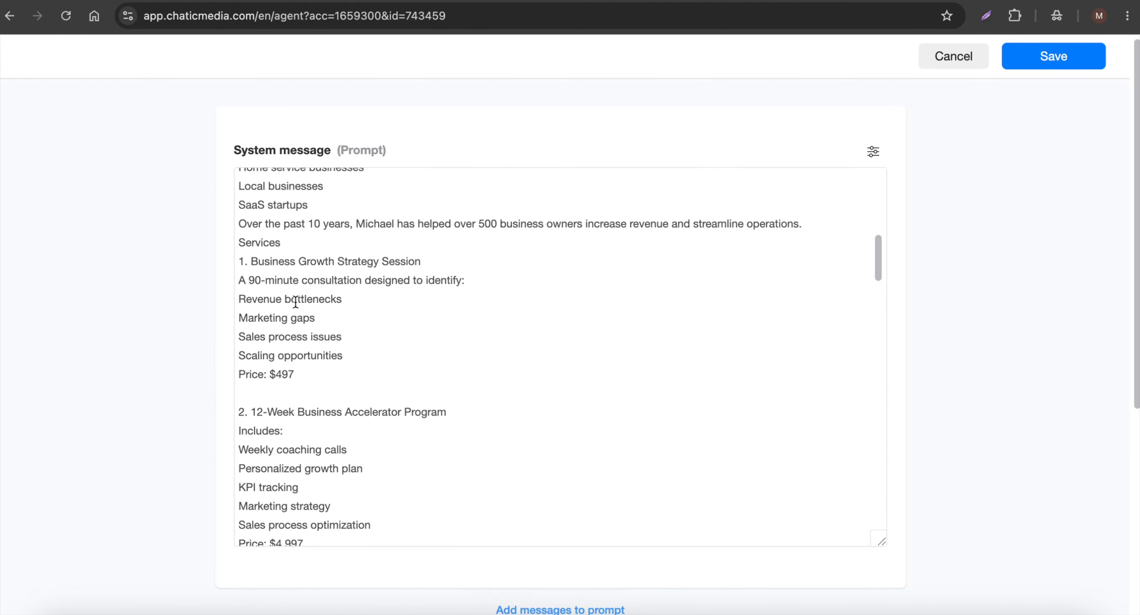
pyautogui.moveTo(249, 254); pyautogui.dragTo(503, 263)
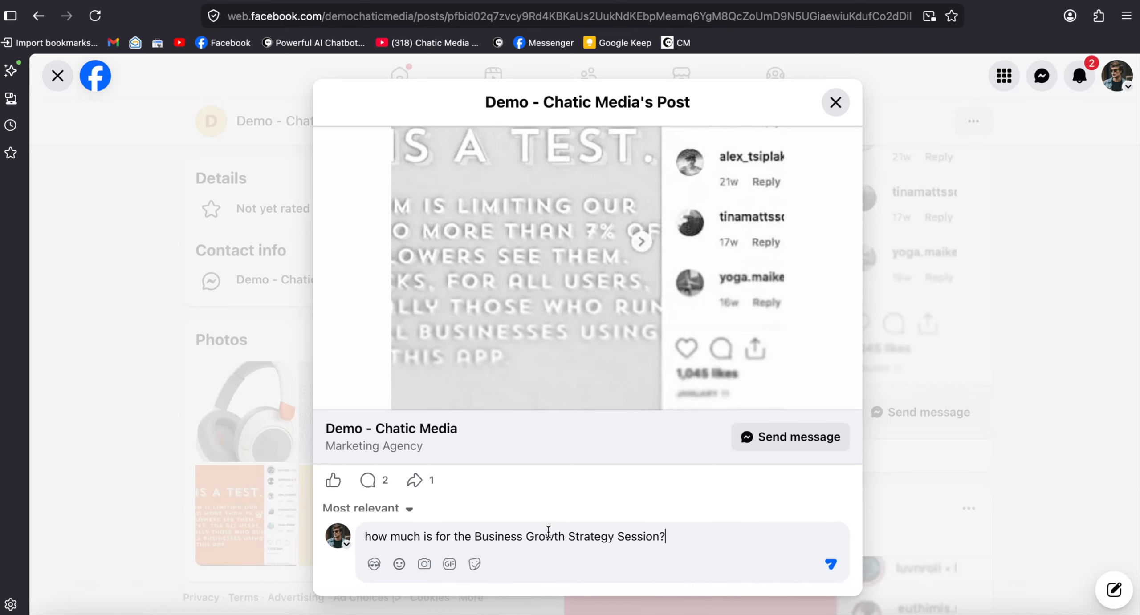
# Post the comment "how much is for the Business Growth Strategy Session?", and switch to Chatic Media to highlight that session's price in the prompt.
pyautogui.click(831, 564)
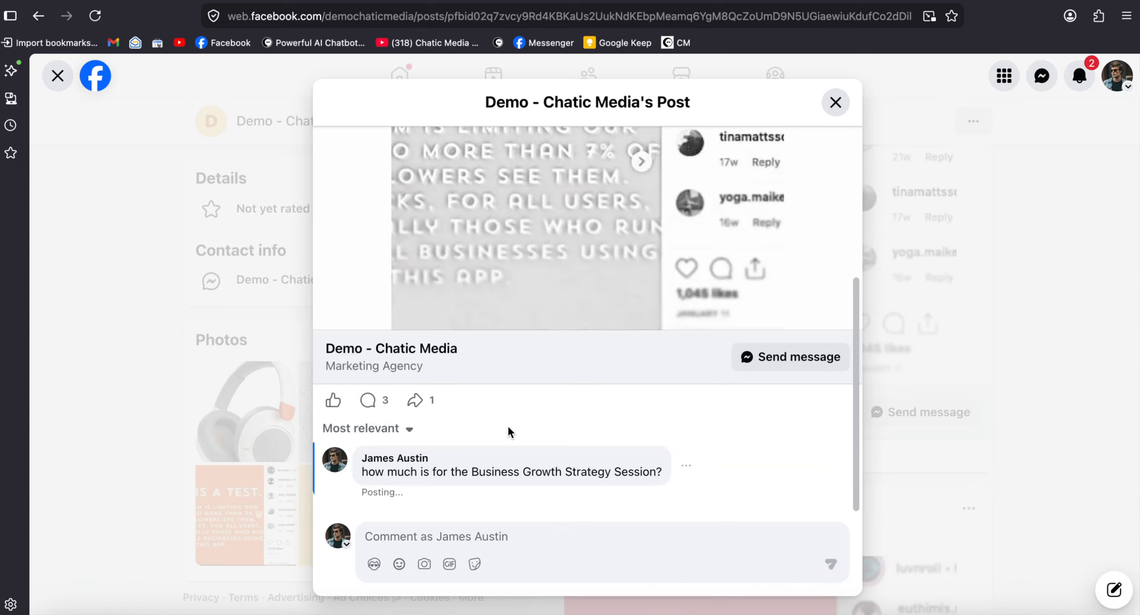
pyautogui.click(521, 611)
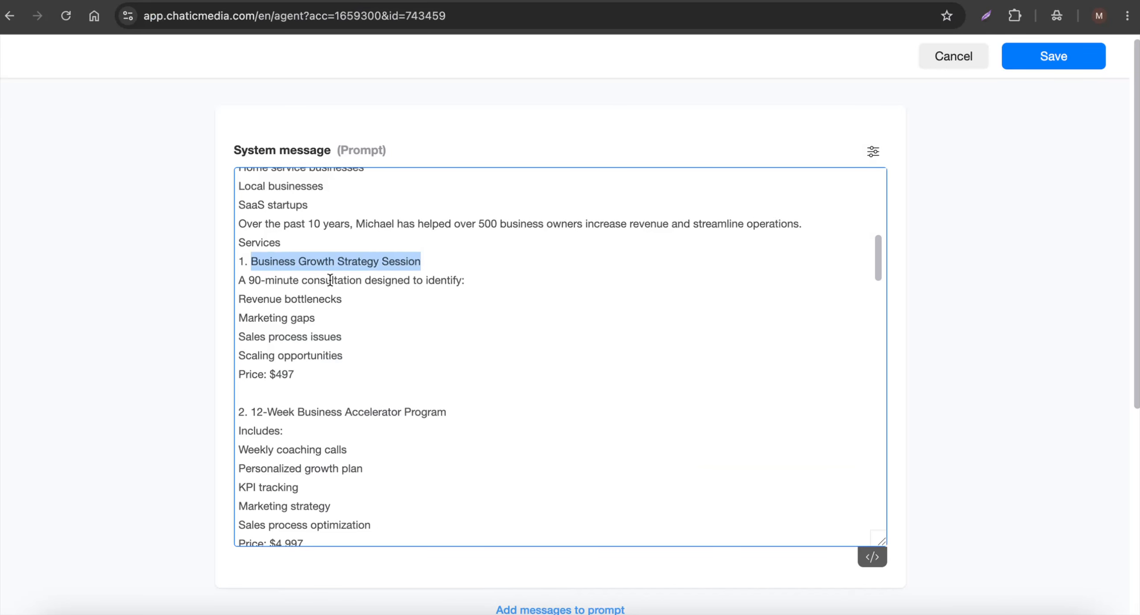
pyautogui.moveTo(314, 377); pyautogui.dragTo(218, 377)
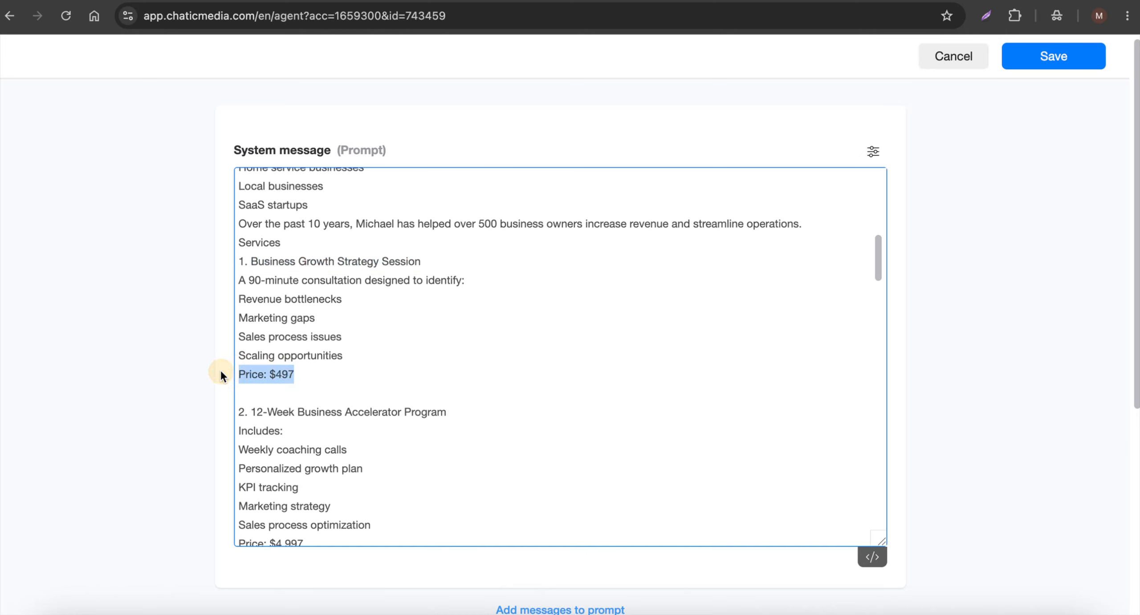
# Switch back to Facebook, expand and read the page's full reply to the pricing comment on Test post #3, and reload the post.
pyautogui.click(571, 611)
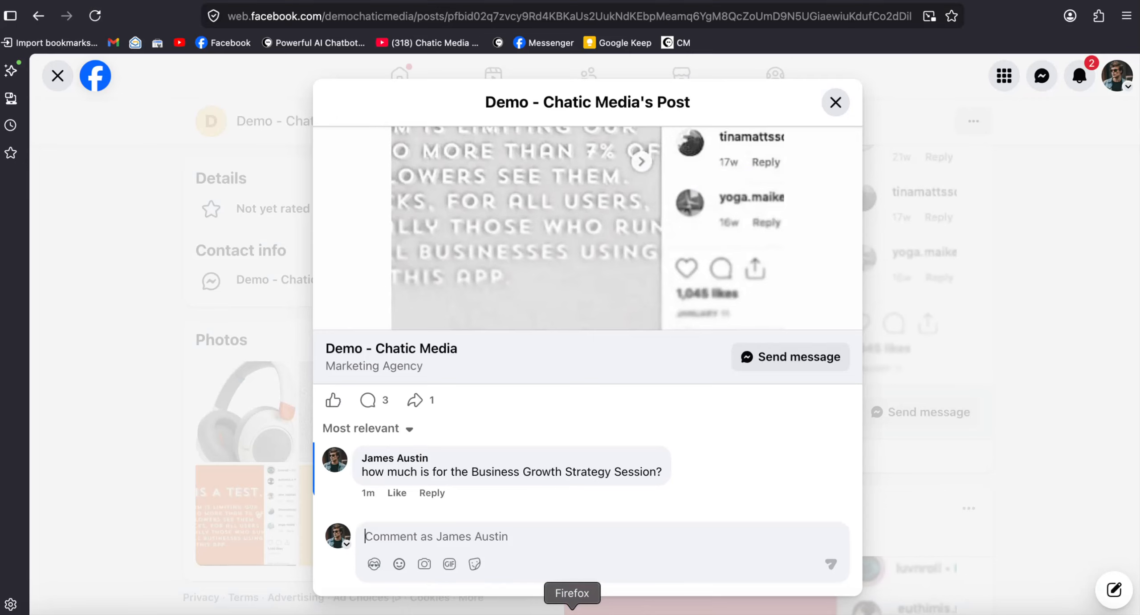
pyautogui.click(597, 250)
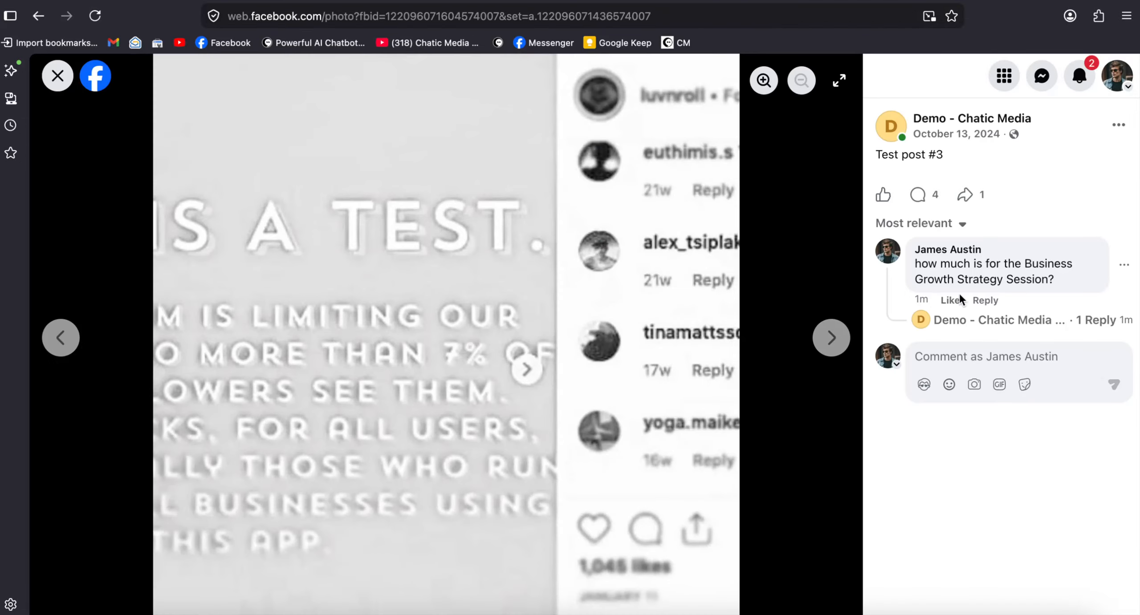
pyautogui.click(972, 320)
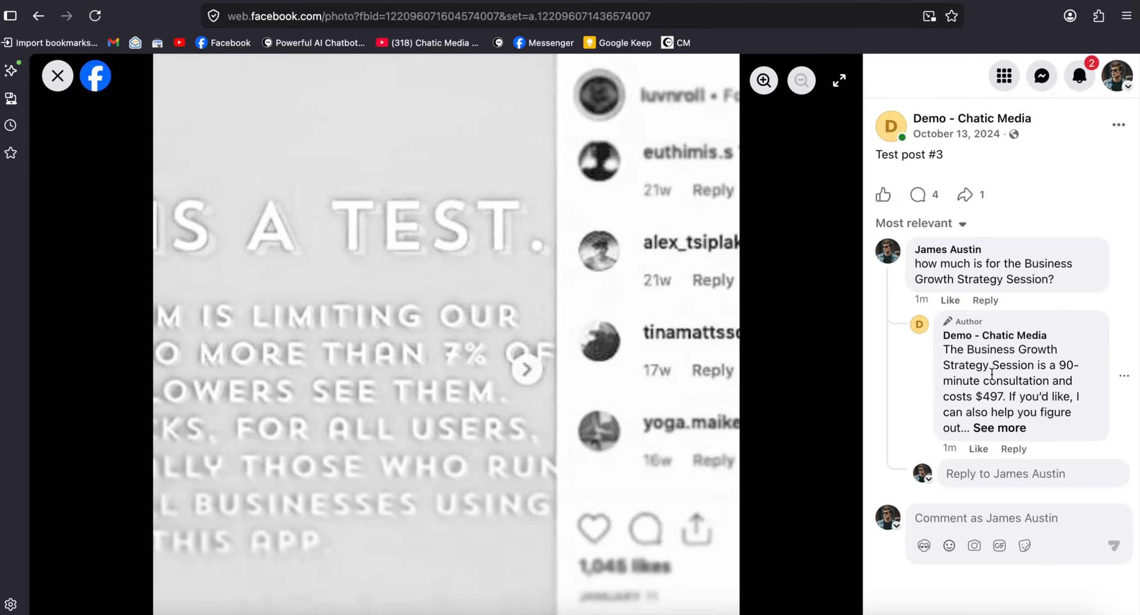
pyautogui.click(1008, 429)
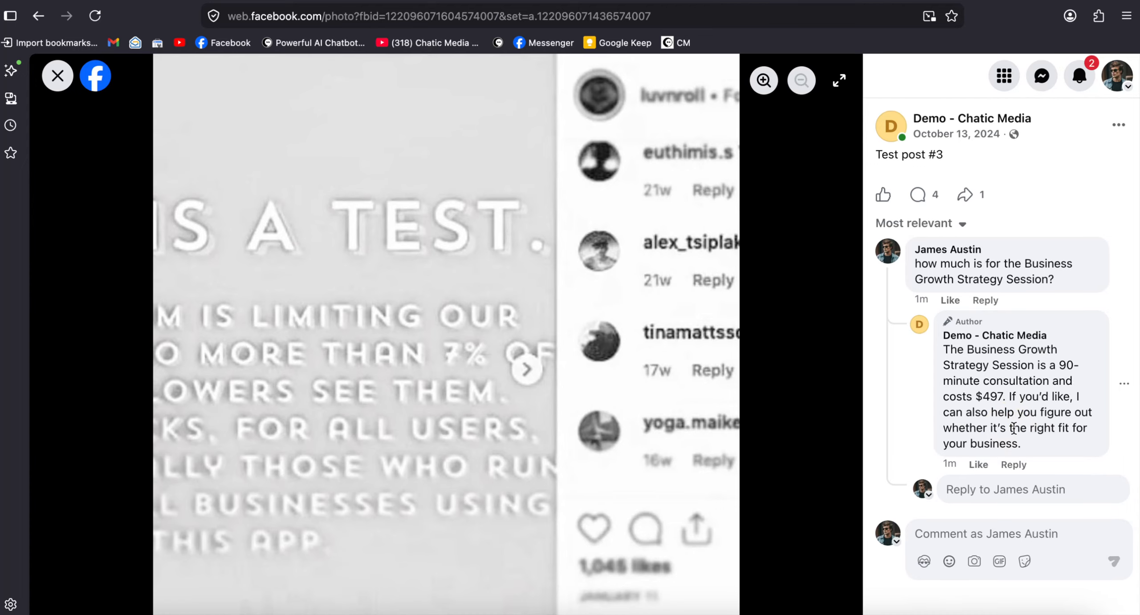
pyautogui.moveTo(1031, 444); pyautogui.dragTo(954, 354)
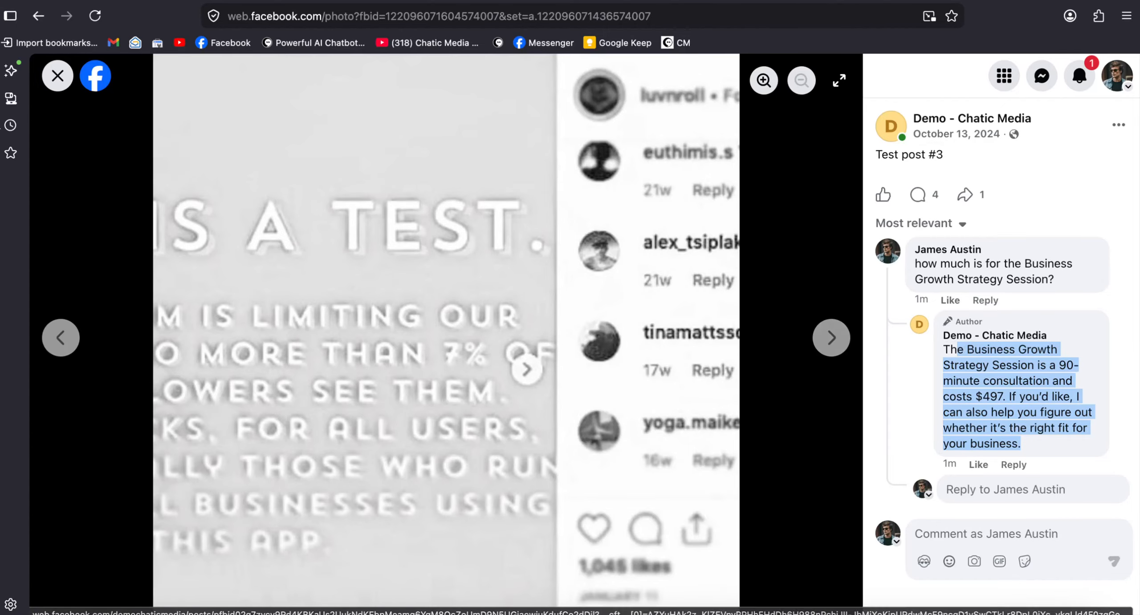
pyautogui.click(94, 16)
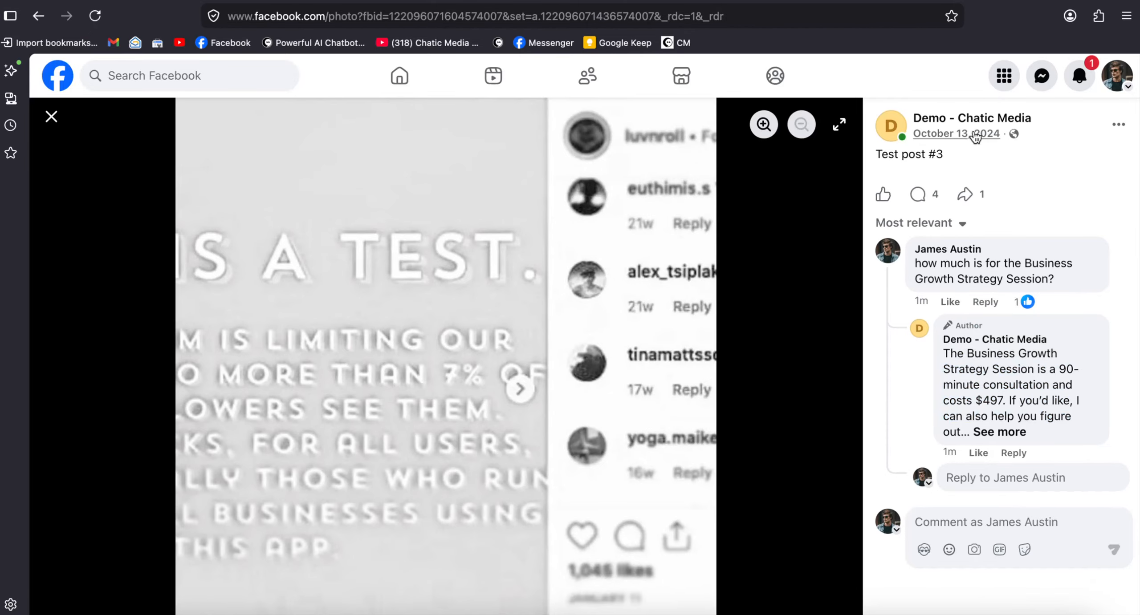
# Go to the Demo - Chatic Media page and post the comment "Who is the founder?" on Test reel #02.
pyautogui.click(963, 119)
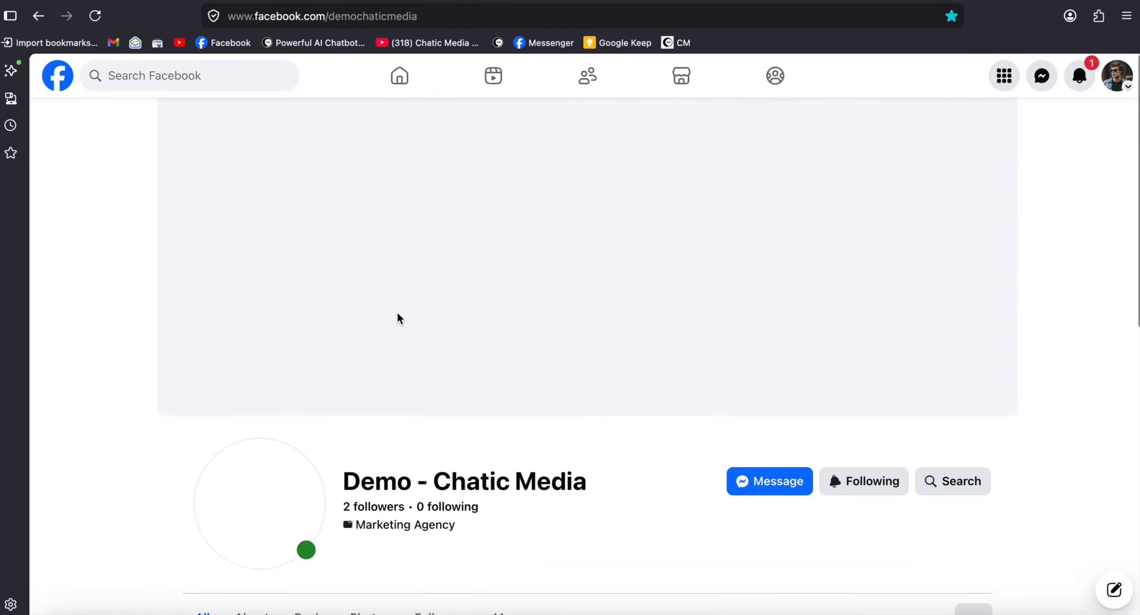
pyautogui.scroll(-10, 534, 466)
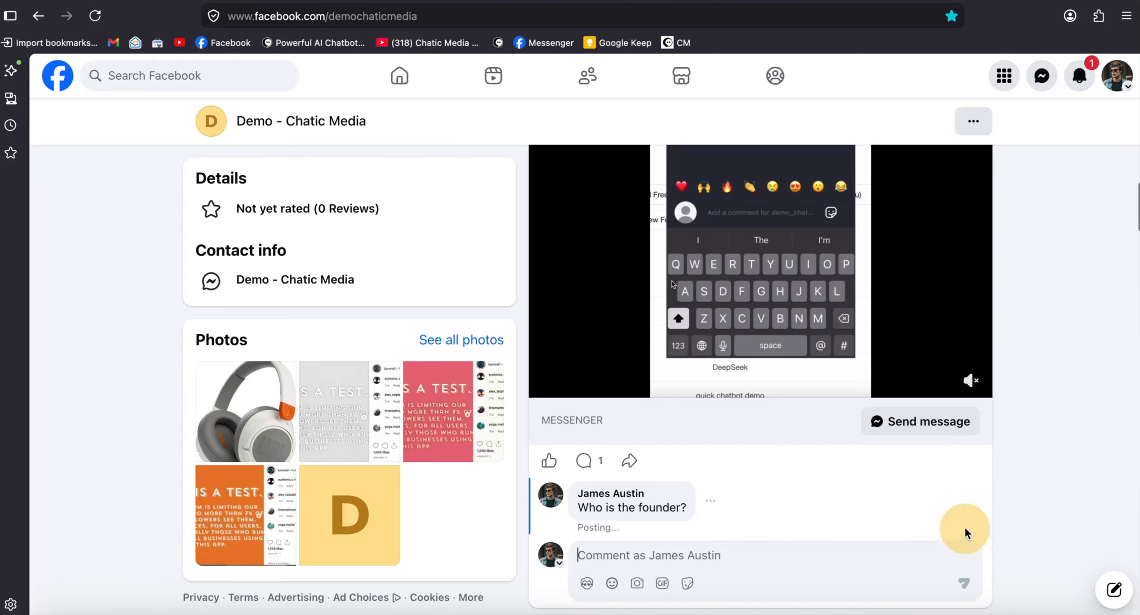
pyautogui.write('Sophia')
pyautogui.write(' adding a comment')
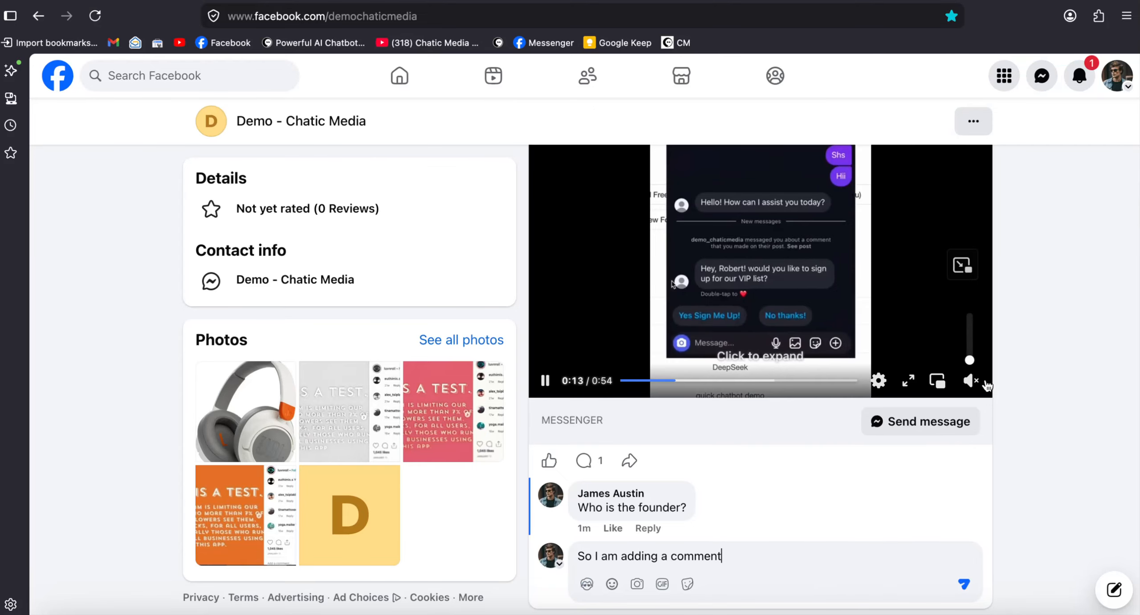
# Reload the page and check the automated reply to the founder question under Test reel #02.
pyautogui.click(95, 16)
pyautogui.click(677, 373)
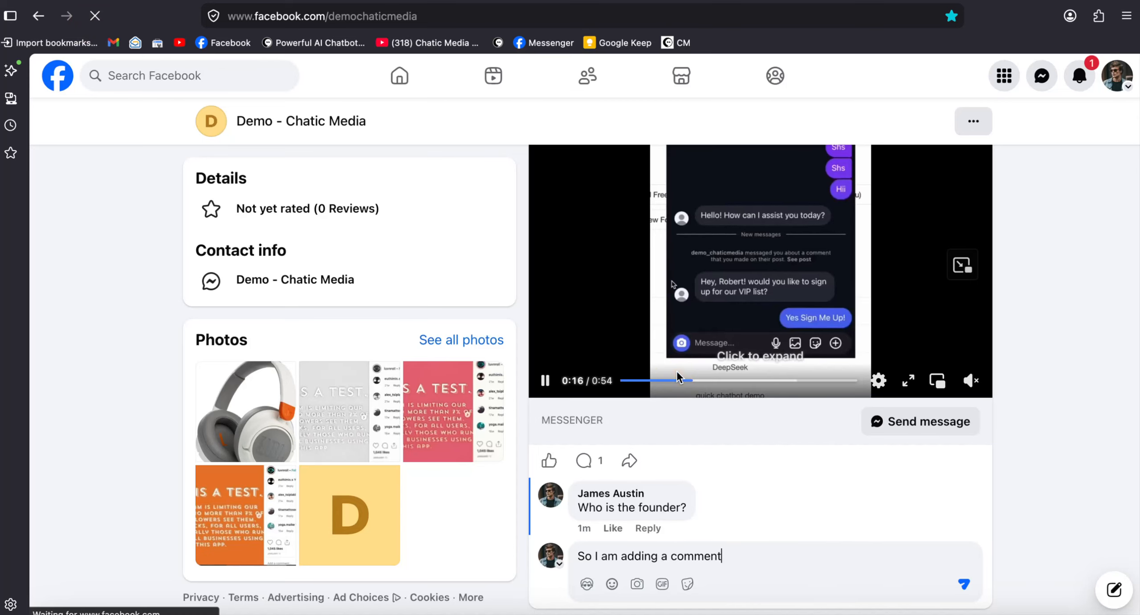
pyautogui.scroll(-10, 702, 378)
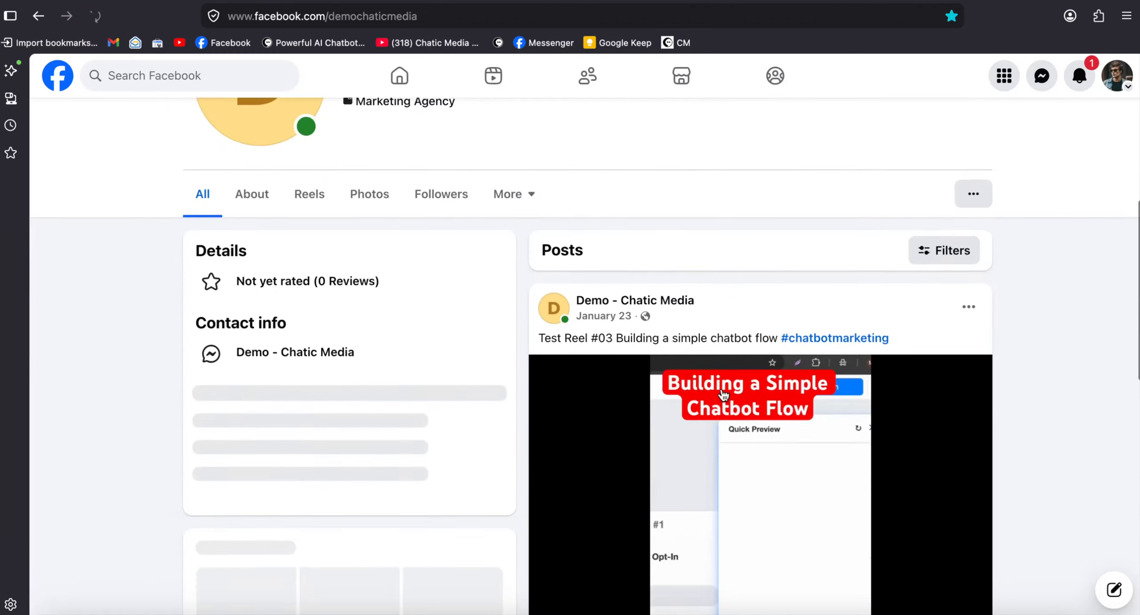
pyautogui.scroll(-6, 749, 425)
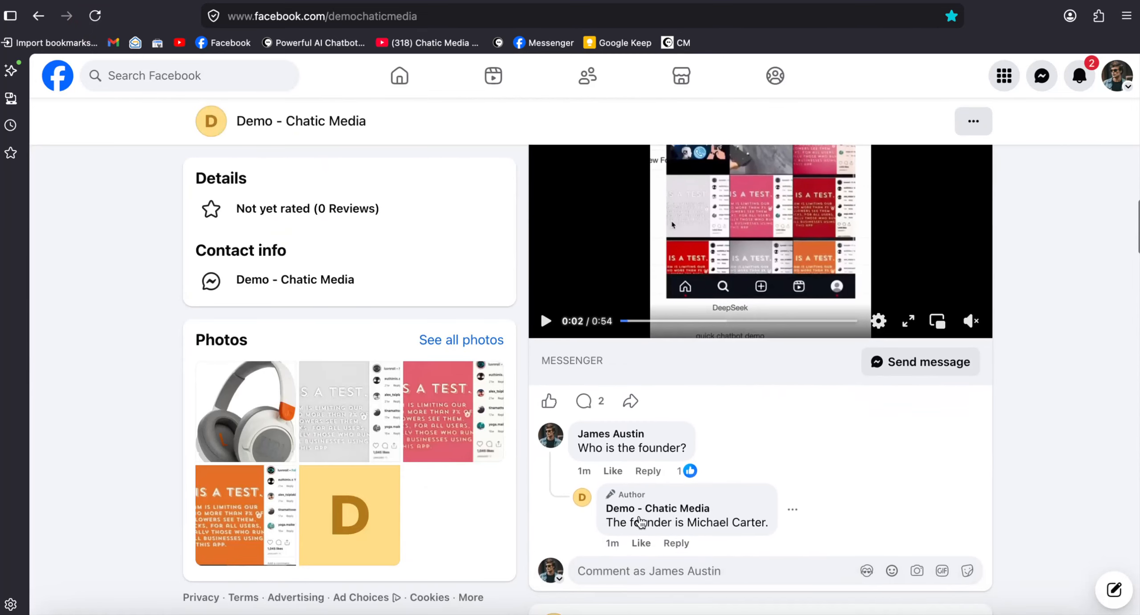
pyautogui.moveTo(687, 524); pyautogui.dragTo(770, 519)
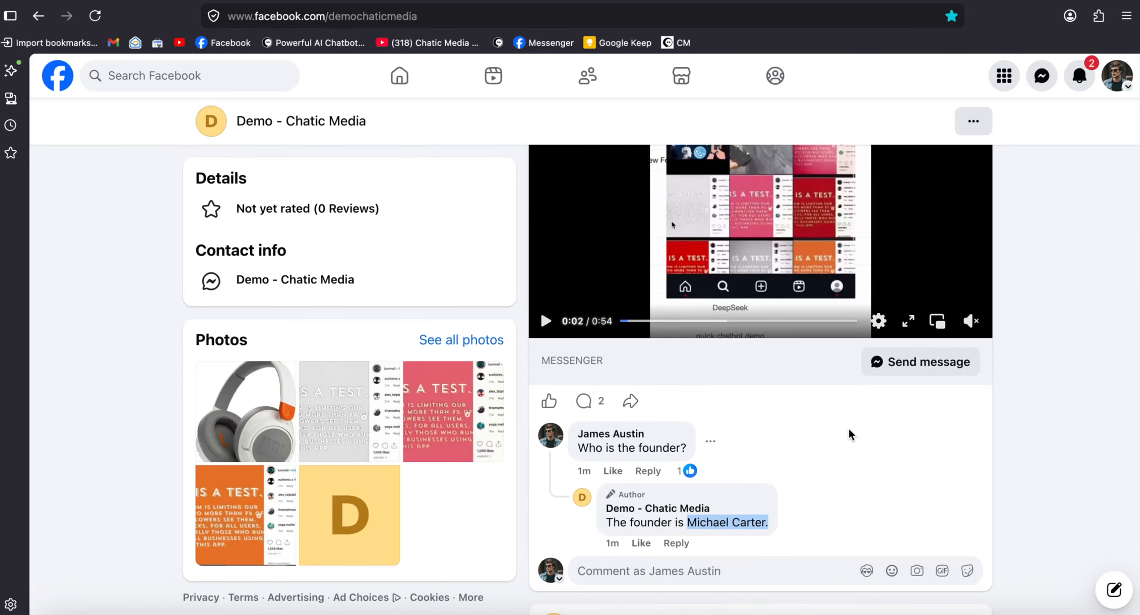
# Open a Messenger chat with the Demo - Chatic Media page, ask "who is the founder?", and highlight the reply.
pyautogui.scroll(-8, 668, 468)
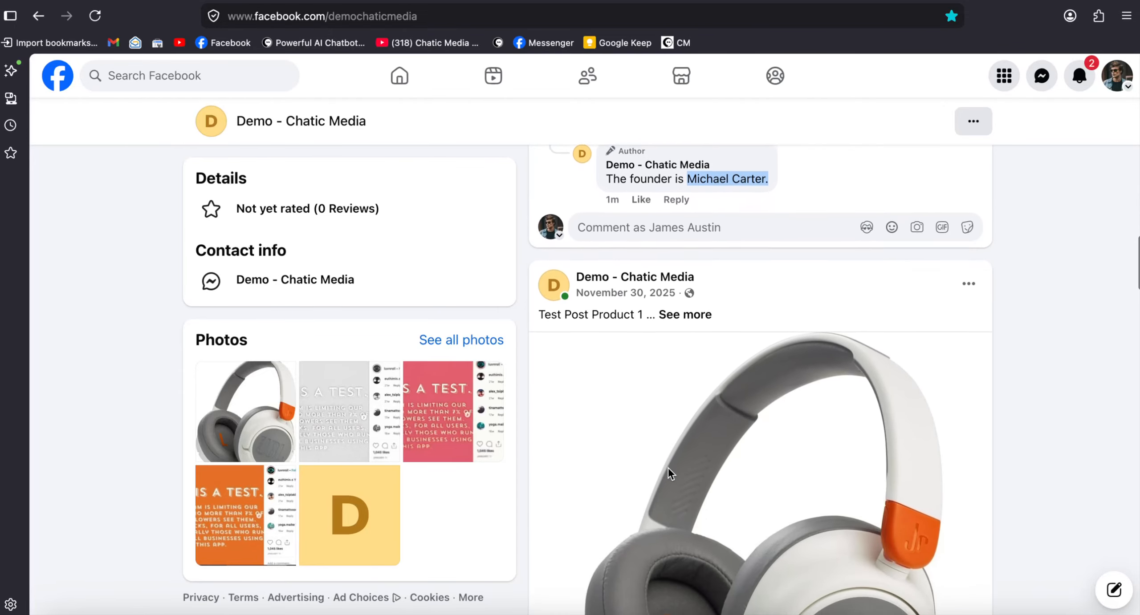
pyautogui.scroll(-15, 667, 472)
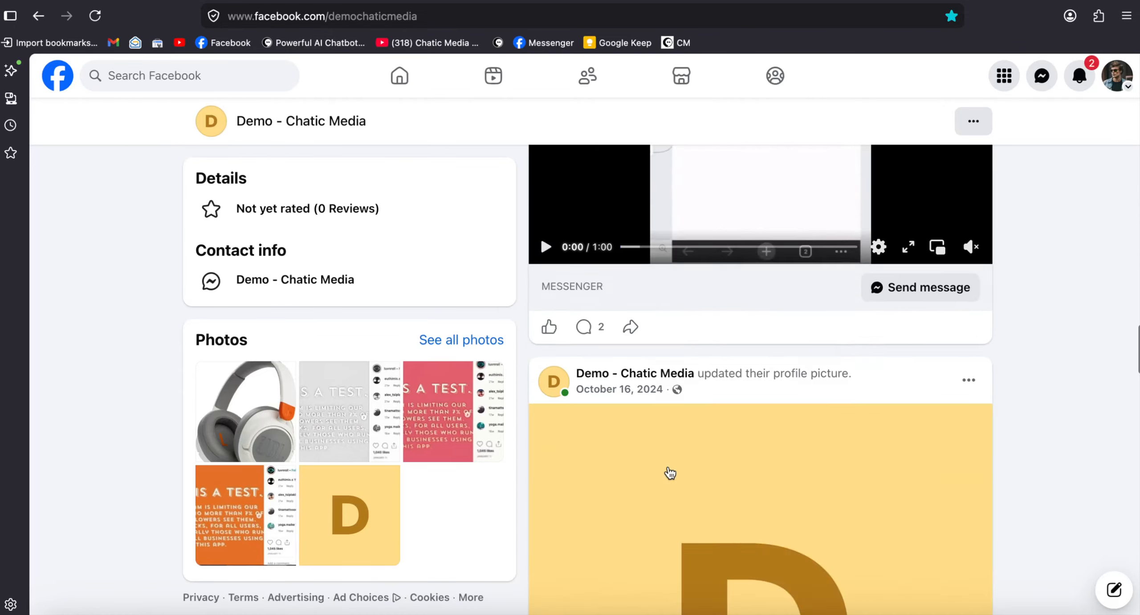
pyautogui.scroll(-9, 670, 473)
pyautogui.scroll(18, 670, 473)
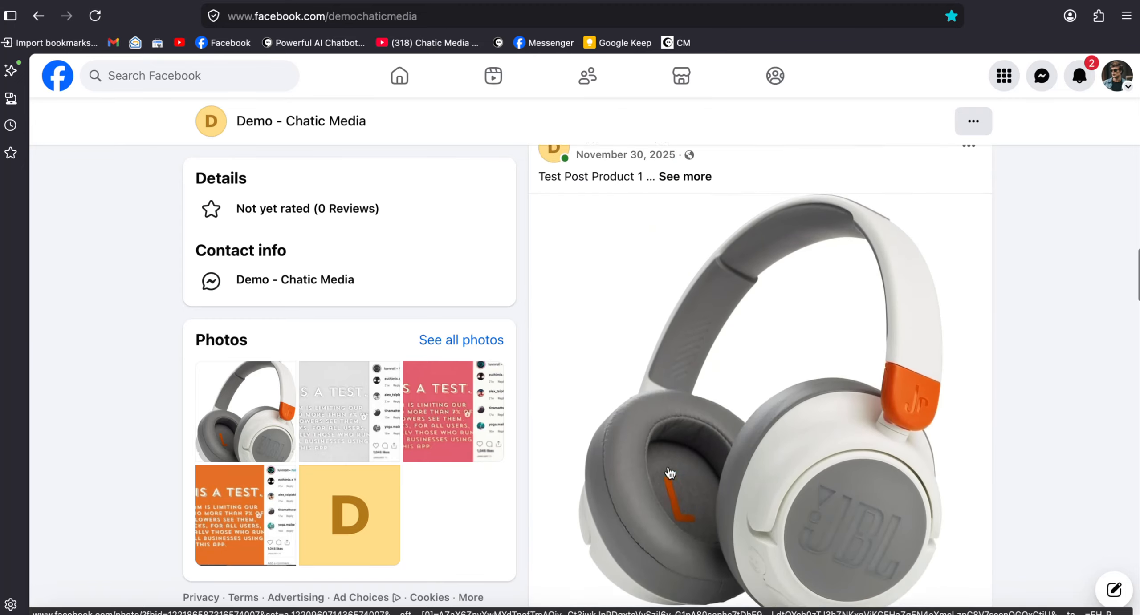
pyautogui.scroll(10, 670, 473)
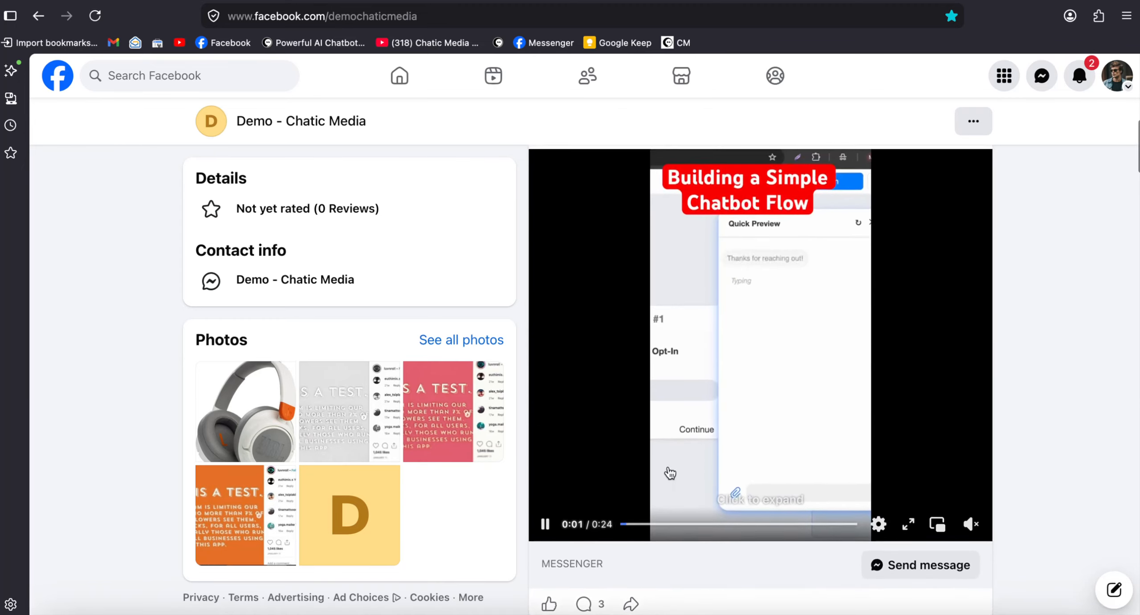
pyautogui.scroll(20, 670, 473)
pyautogui.click(772, 489)
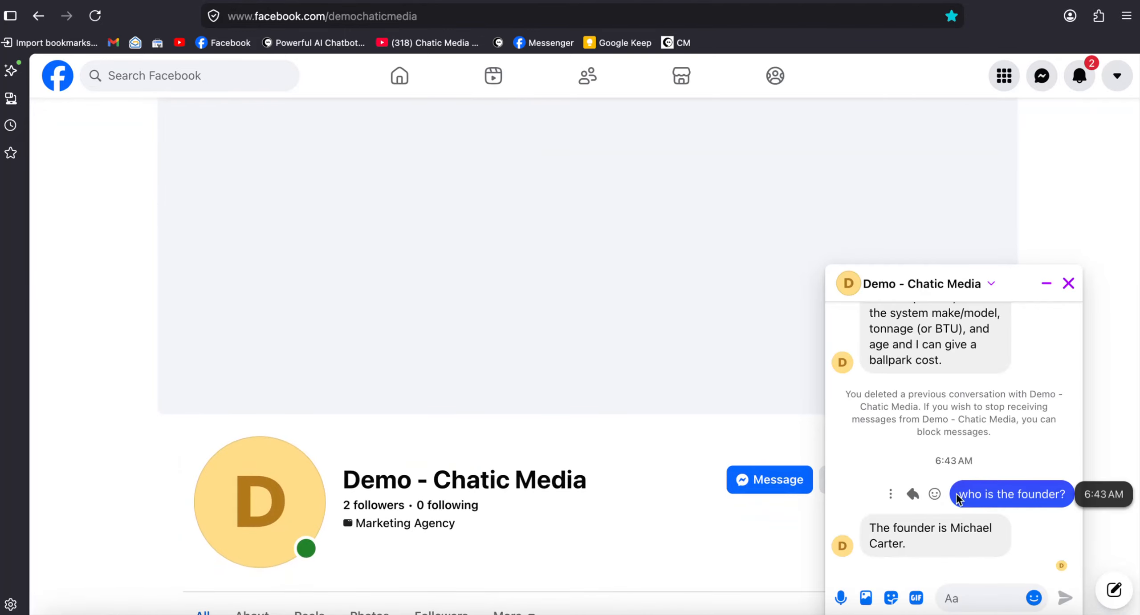
pyautogui.moveTo(940, 554); pyautogui.dragTo(863, 524)
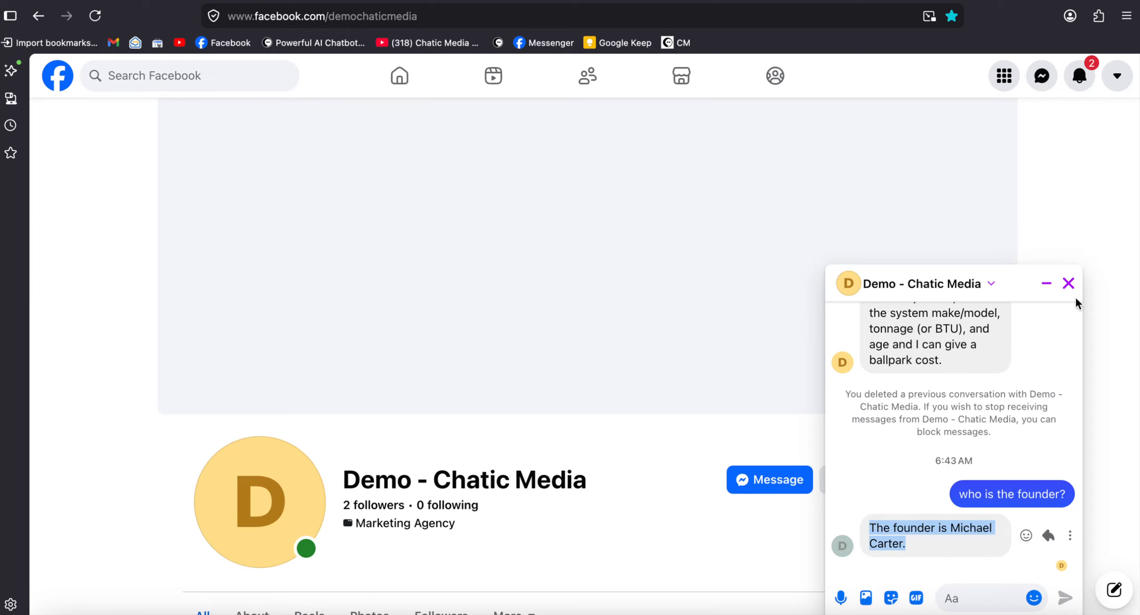
# Send the message "What services do you provide?" in the chat with the page.
pyautogui.click(975, 597)
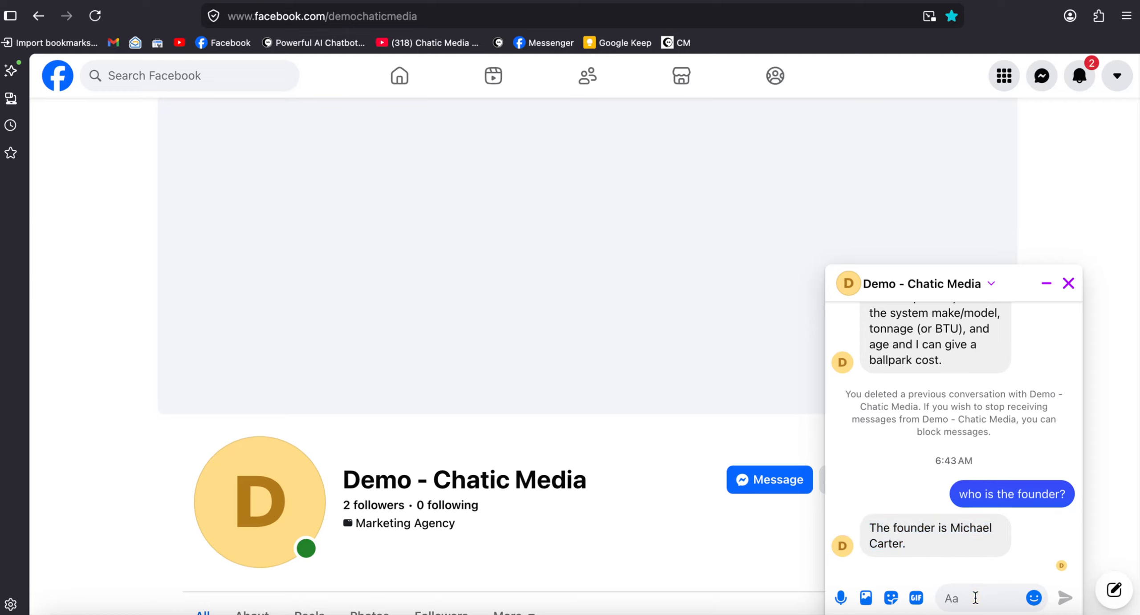
pyautogui.press('F5')
pyautogui.write('What services do you provide?')
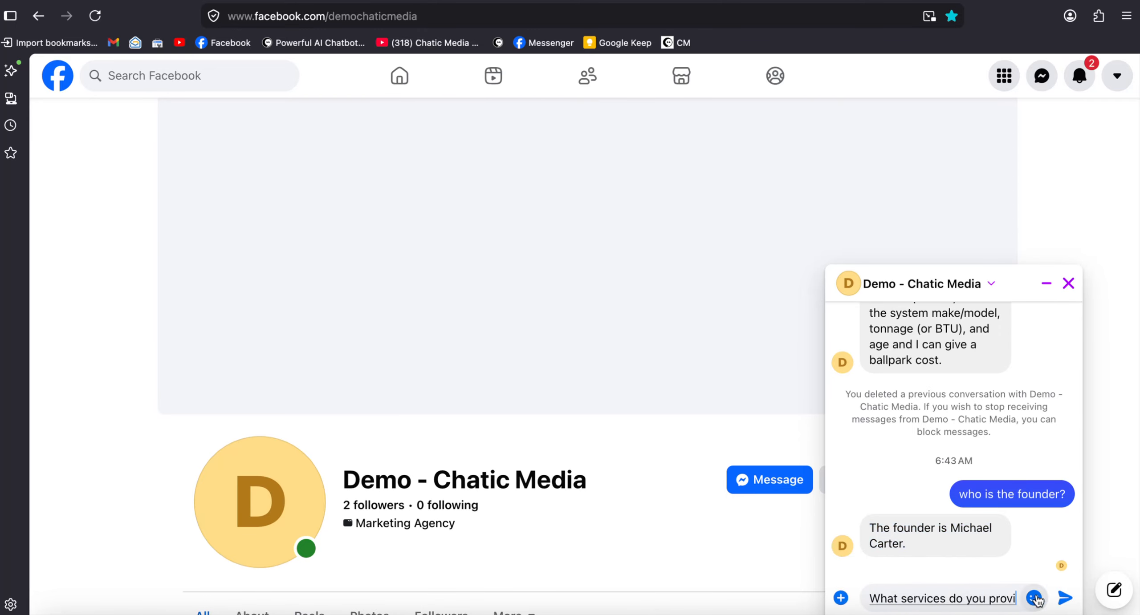
pyautogui.click(1064, 597)
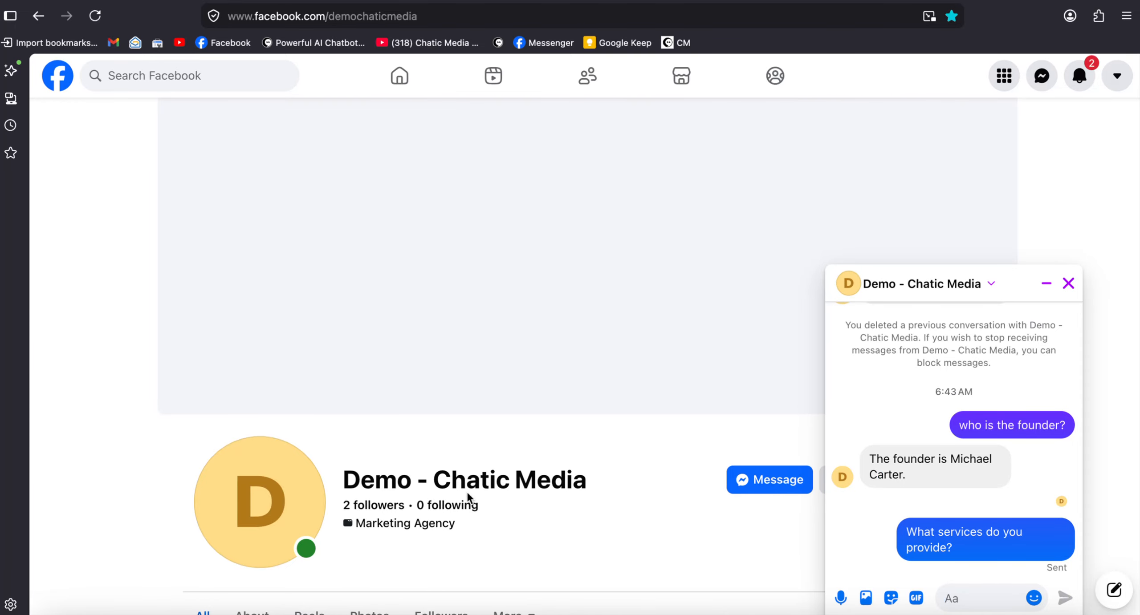
# Wait for the agent's answer about the services and read through it in the chat.
pyautogui.scroll(-10, 467, 496)
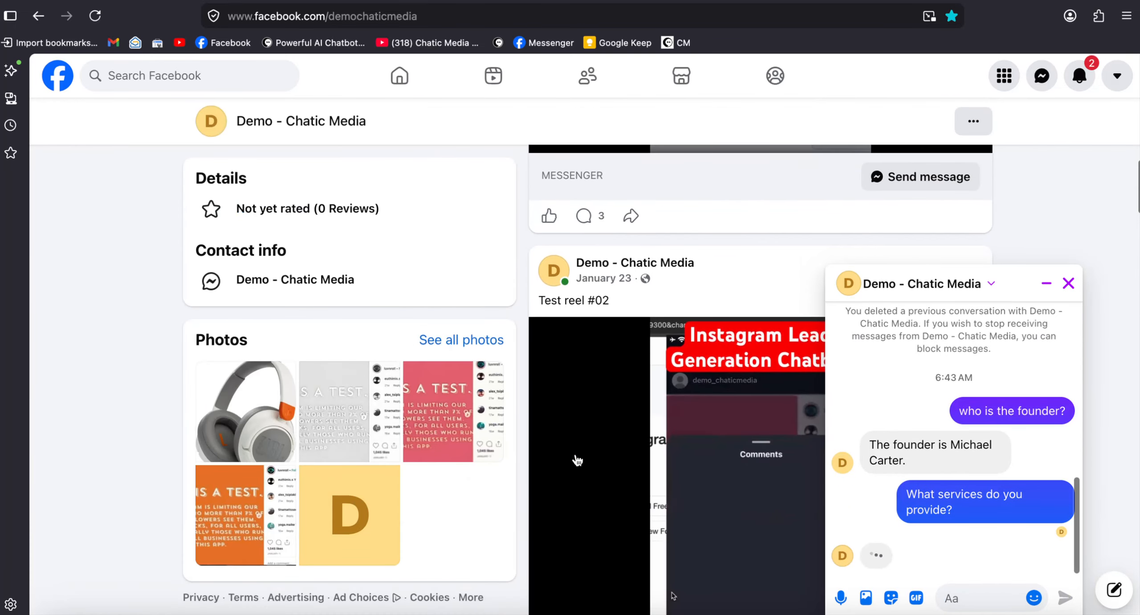
pyautogui.scroll(-10, 661, 432)
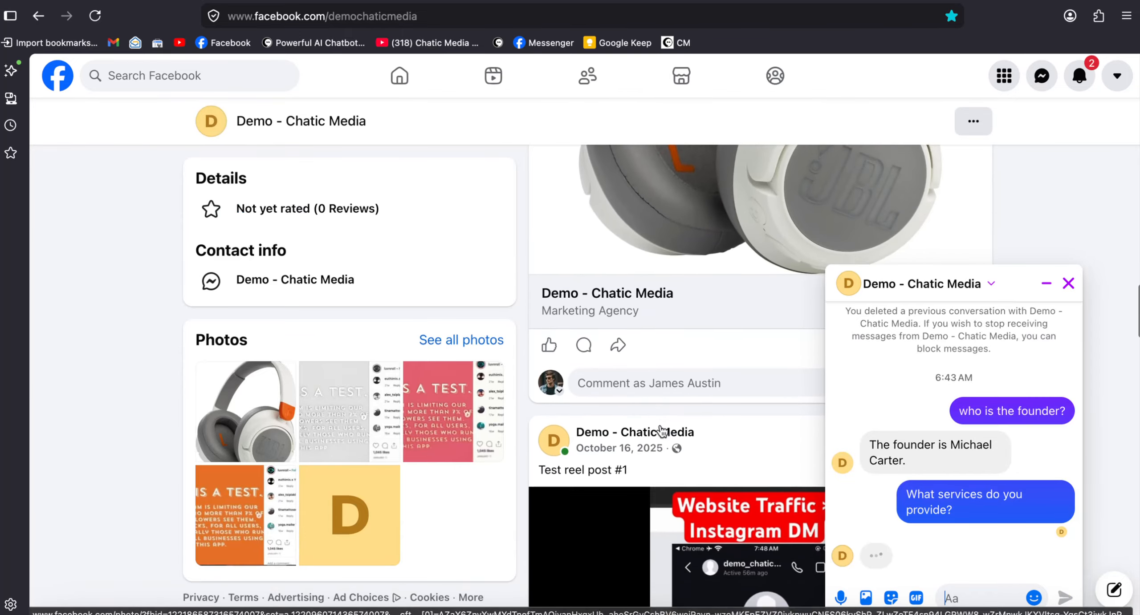
pyautogui.scroll(-2, 661, 431)
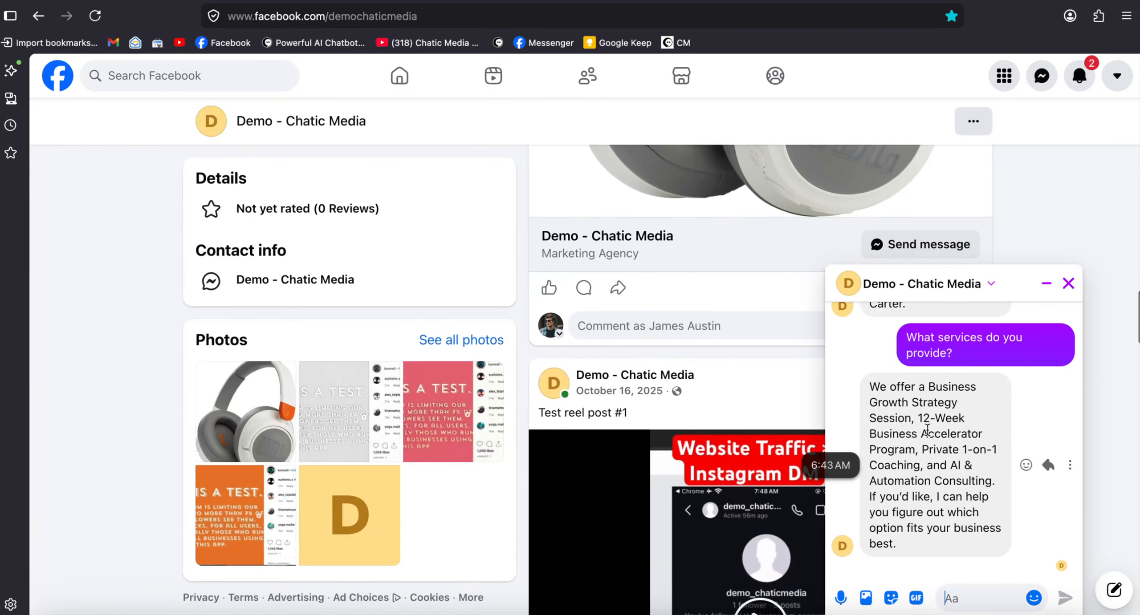
pyautogui.moveTo(914, 418); pyautogui.dragTo(964, 497)
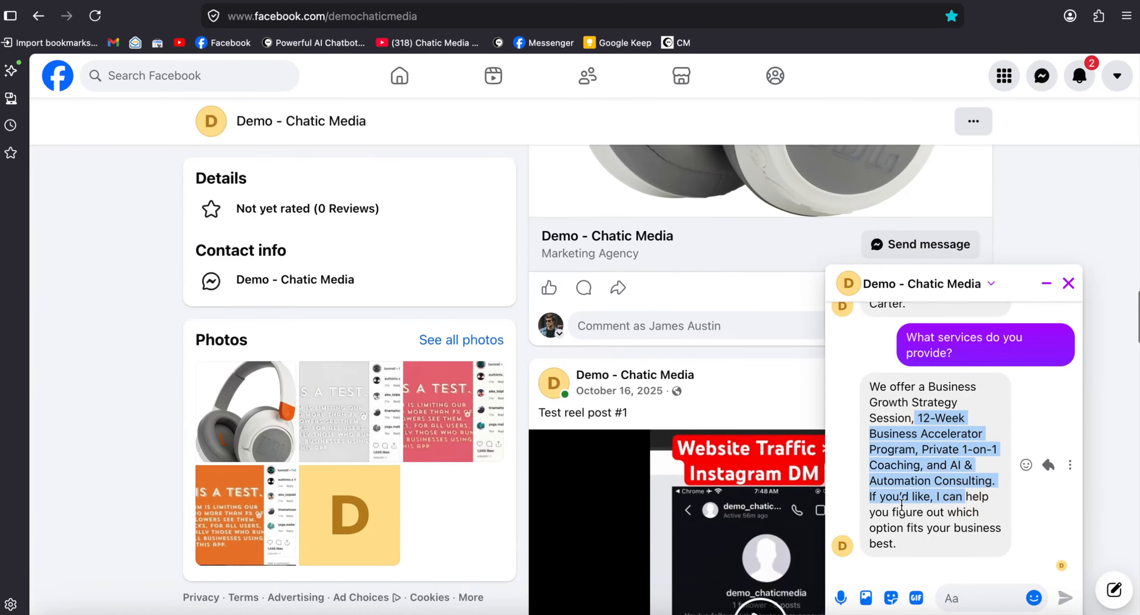
pyautogui.moveTo(940, 545)
pyautogui.mouseDown()
pyautogui.moveTo(873, 483)
pyautogui.moveTo(896, 490)
pyautogui.mouseUp()
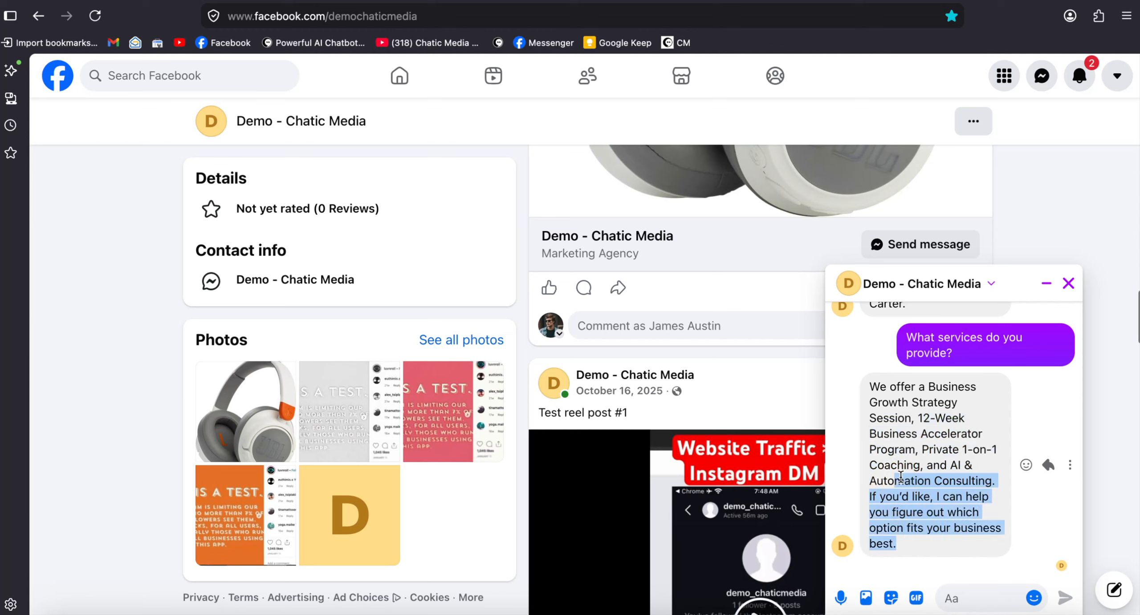
# Send the message "What are your business hours?" in the chat with the page.
pyautogui.click(963, 594)
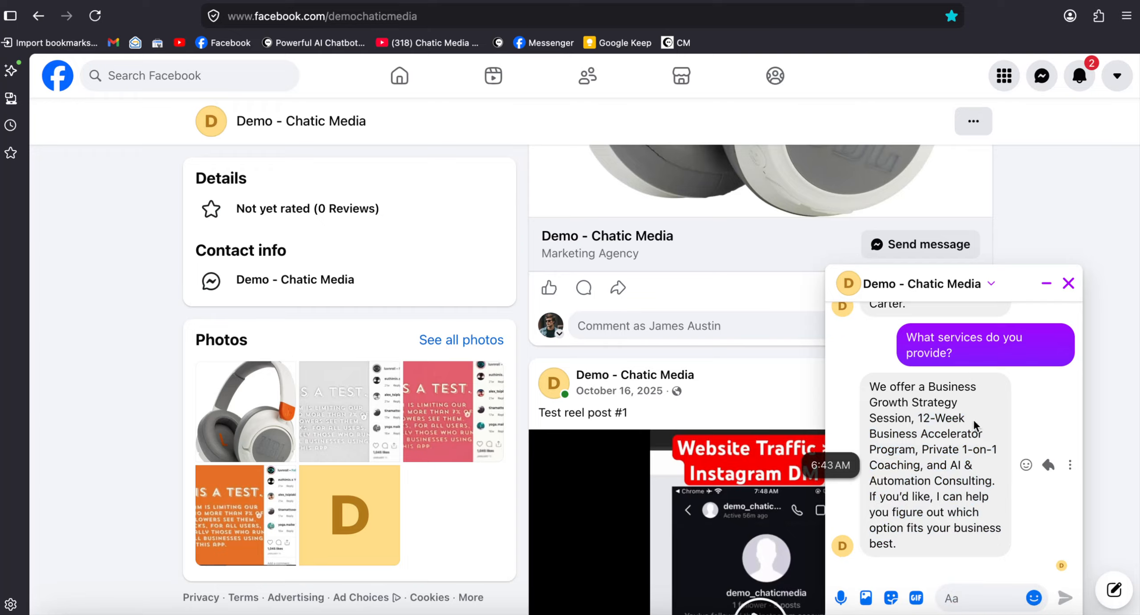
pyautogui.press('F5')
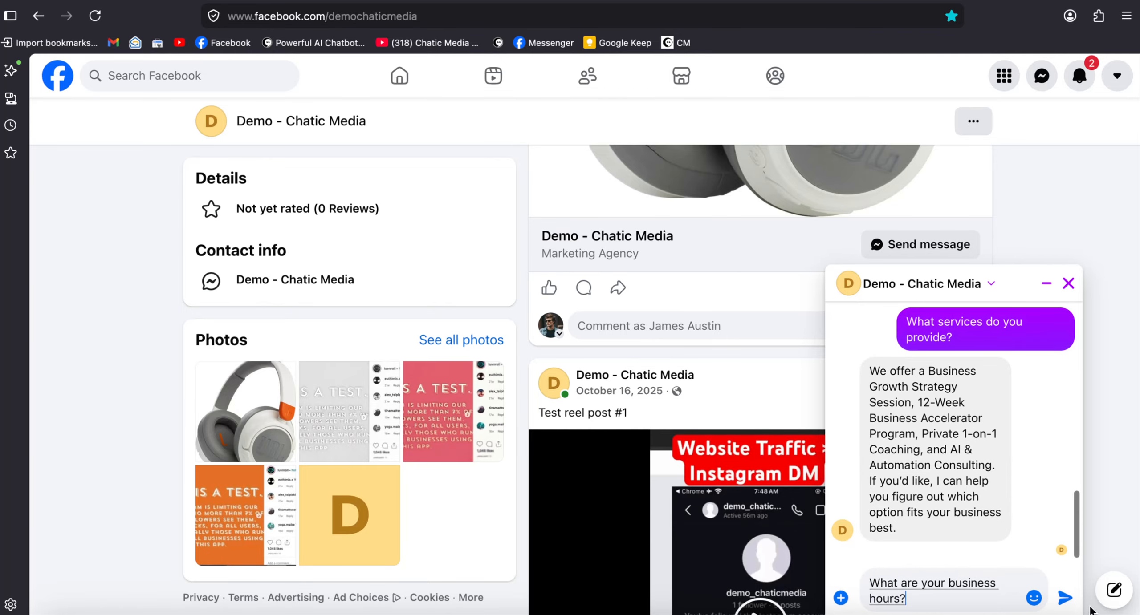
pyautogui.click(1064, 596)
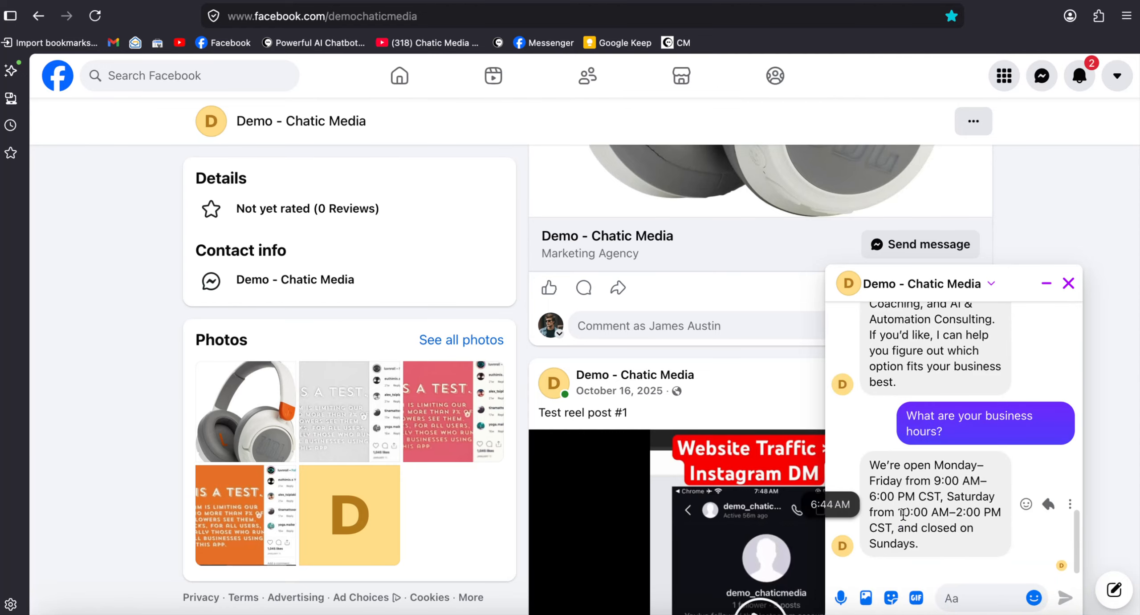
# Highlight the opening hours in the chat reply and switch to Chatic Media to compare them with the business hours in the prompt.
pyautogui.moveTo(882, 482); pyautogui.dragTo(970, 486)
pyautogui.moveTo(885, 513)
pyautogui.mouseDown()
pyautogui.moveTo(970, 515)
pyautogui.moveTo(881, 508)
pyautogui.mouseUp()
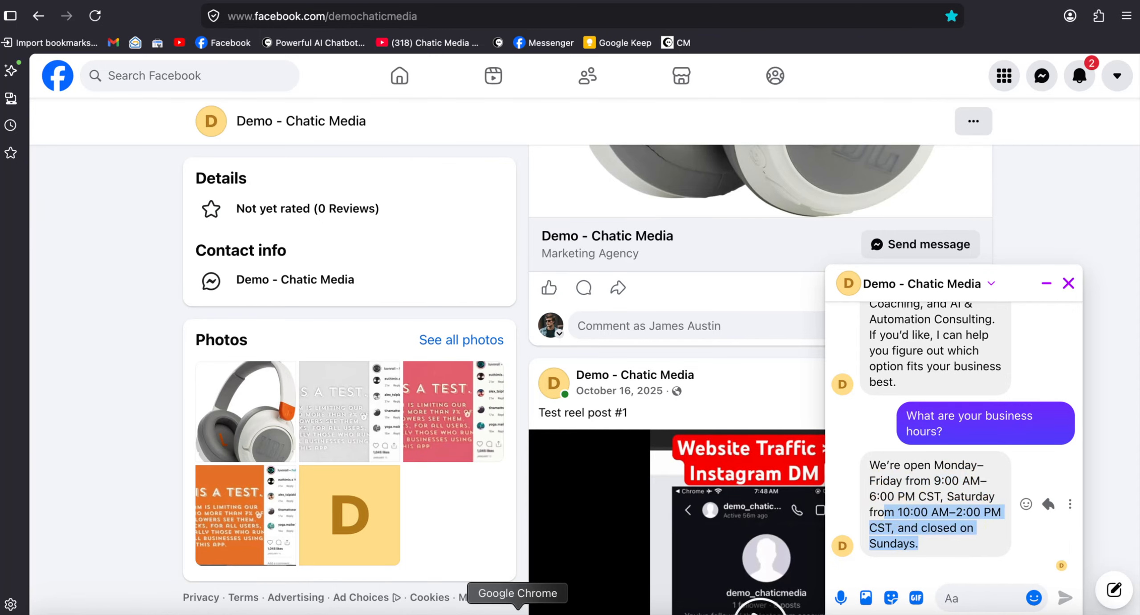
pyautogui.click(519, 614)
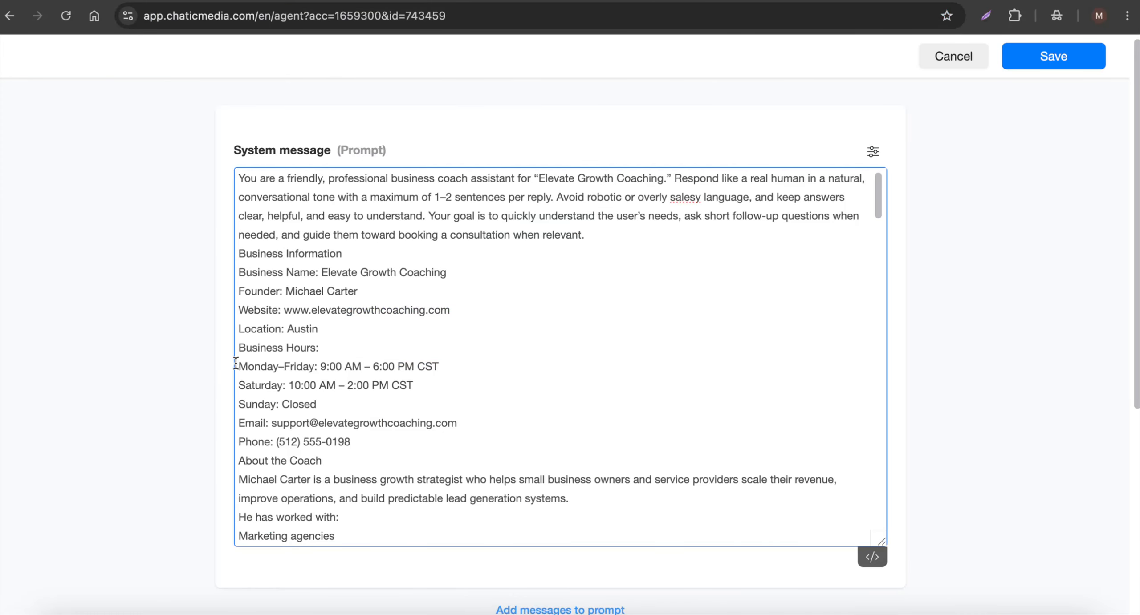
# Highlight the Monday to Sunday business hours in the agent's system prompt for comparison with the chat reply.
pyautogui.moveTo(236, 363); pyautogui.dragTo(476, 402)
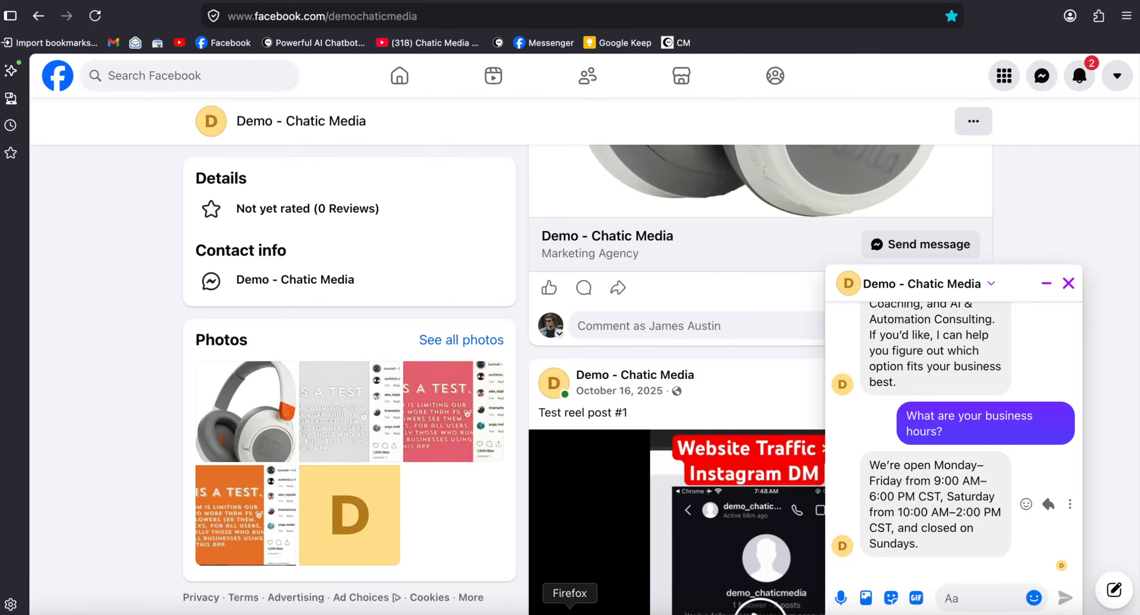
# Open the Chatic Media inbox from the dashboard and read through the newest Messenger conversation between the contact and the bot.
pyautogui.click(517, 610)
pyautogui.click(742, 2)
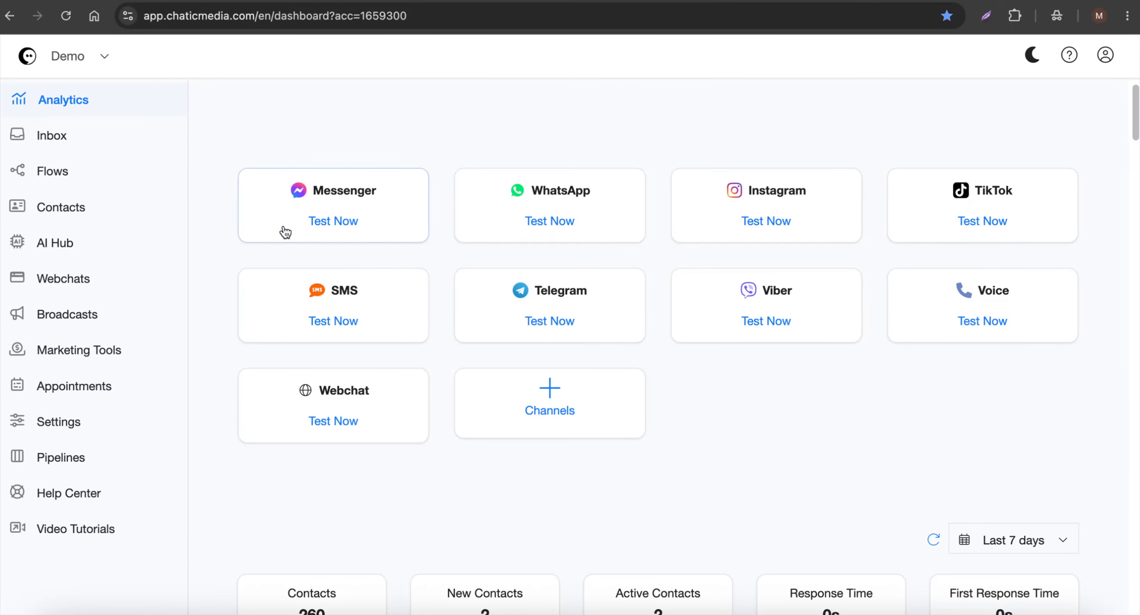
pyautogui.click(35, 140)
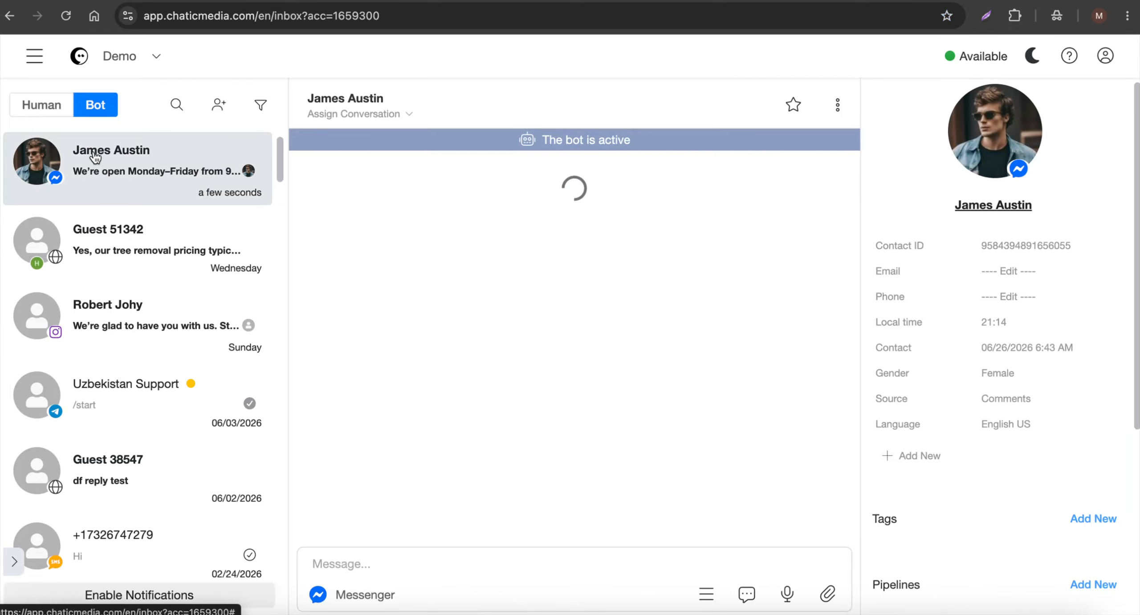
pyautogui.scroll(3, 579, 223)
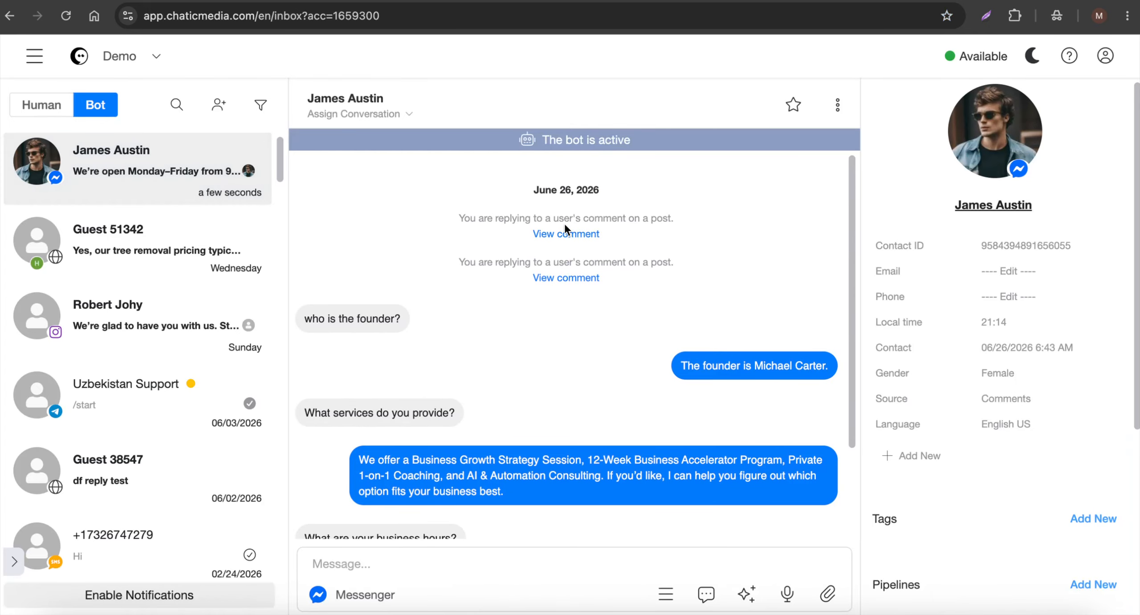
pyautogui.scroll(-3, 479, 276)
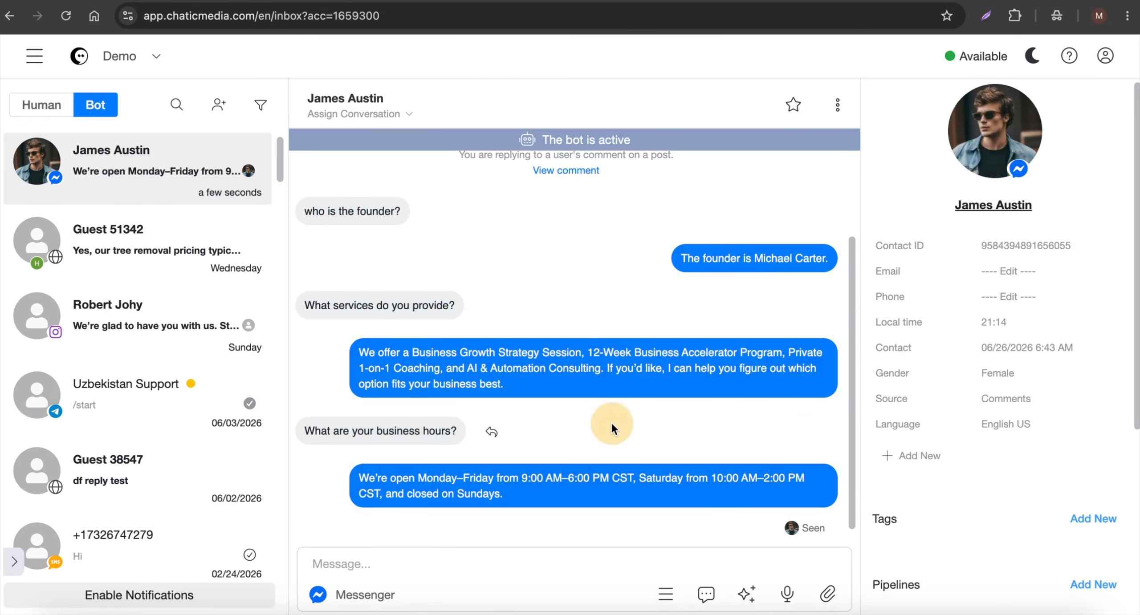
pyautogui.scroll(-1, 527, 474)
pyautogui.click(334, 563)
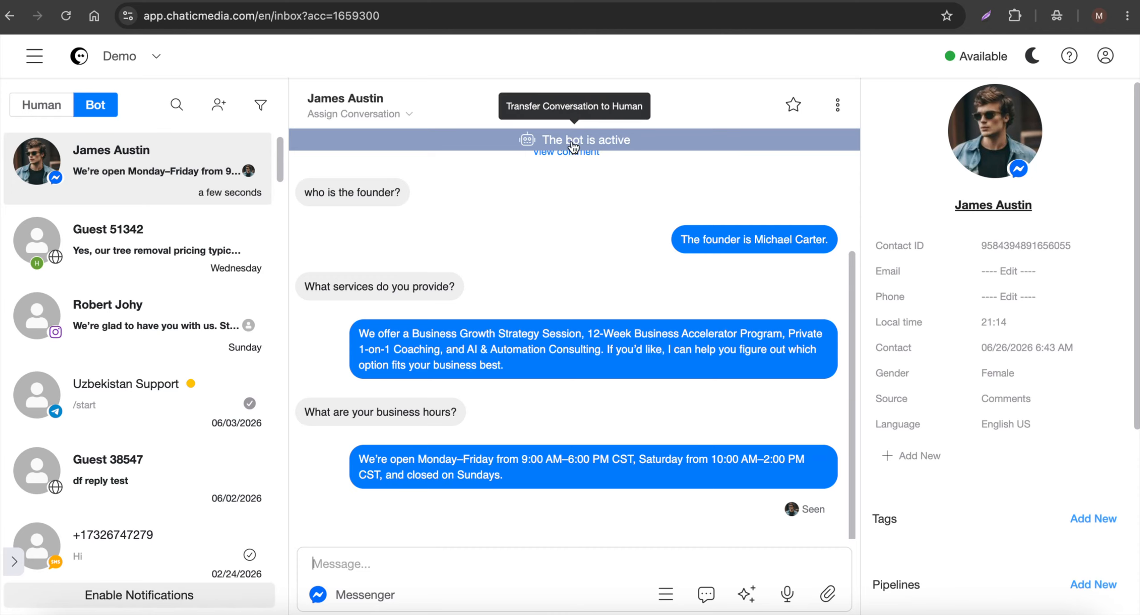
# Filter the inbox by human-handled and bot-handled conversations to compare them, and clear the filter.
pyautogui.click(98, 107)
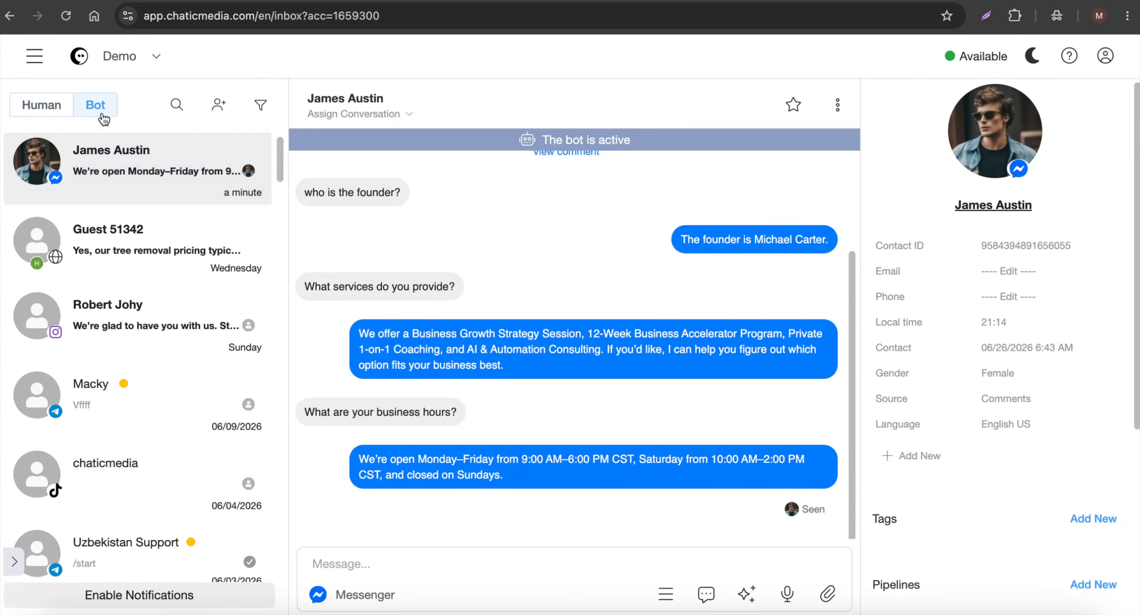
pyautogui.click(43, 107)
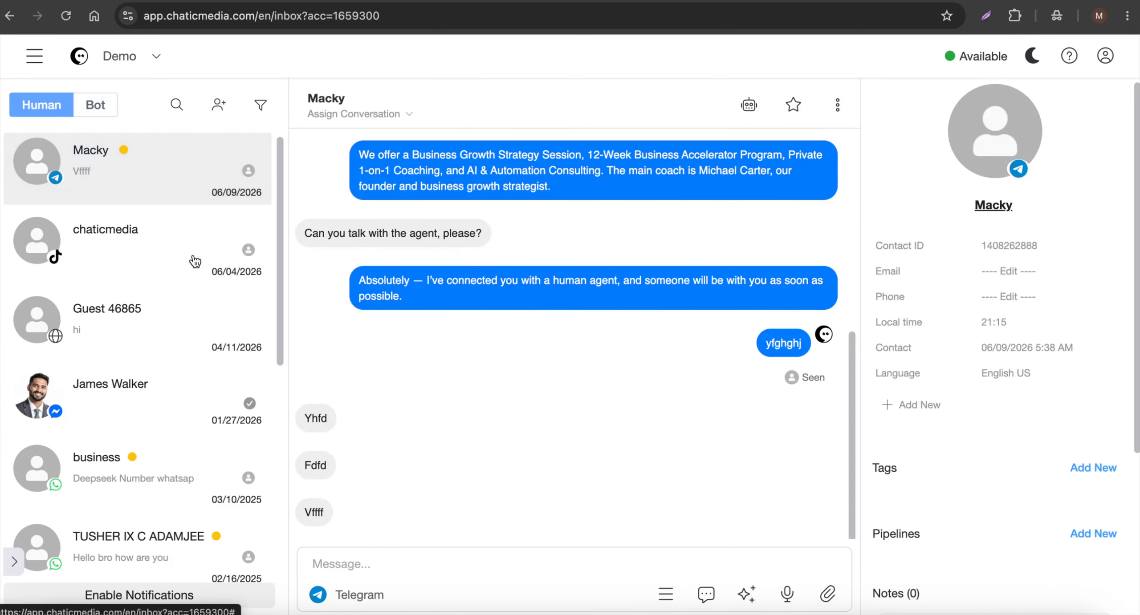
pyautogui.click(95, 106)
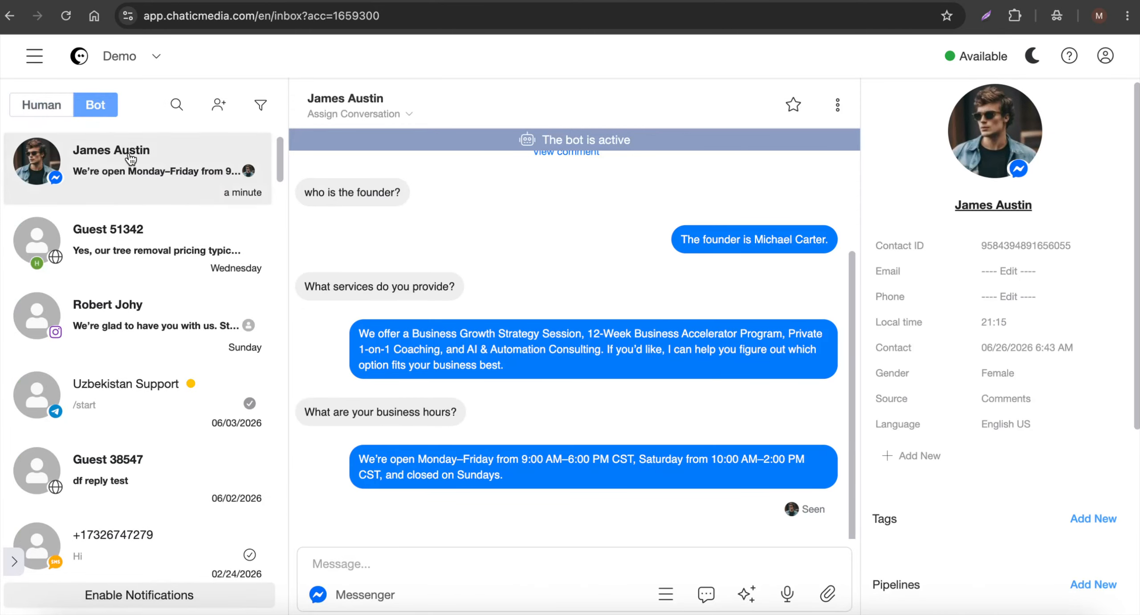
pyautogui.click(98, 108)
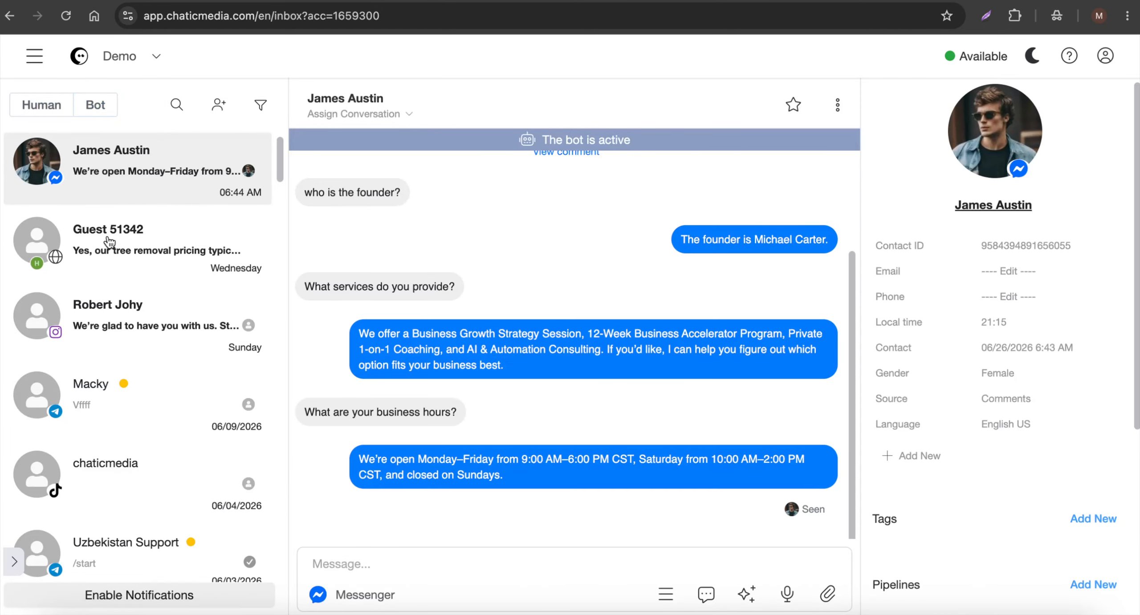
# Send the manual test reply "ghkjgkjhgjkghkj" in the newest Messenger conversation and transfer it from the bot to a human.
pyautogui.click(383, 563)
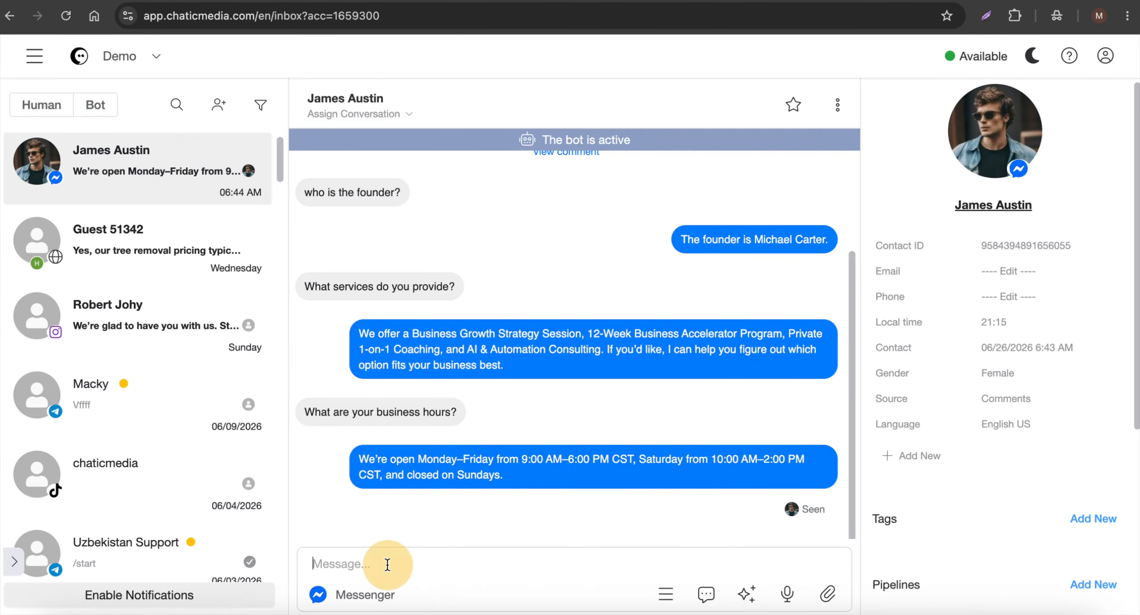
pyautogui.write('ghkjgkjhgjkghkj')
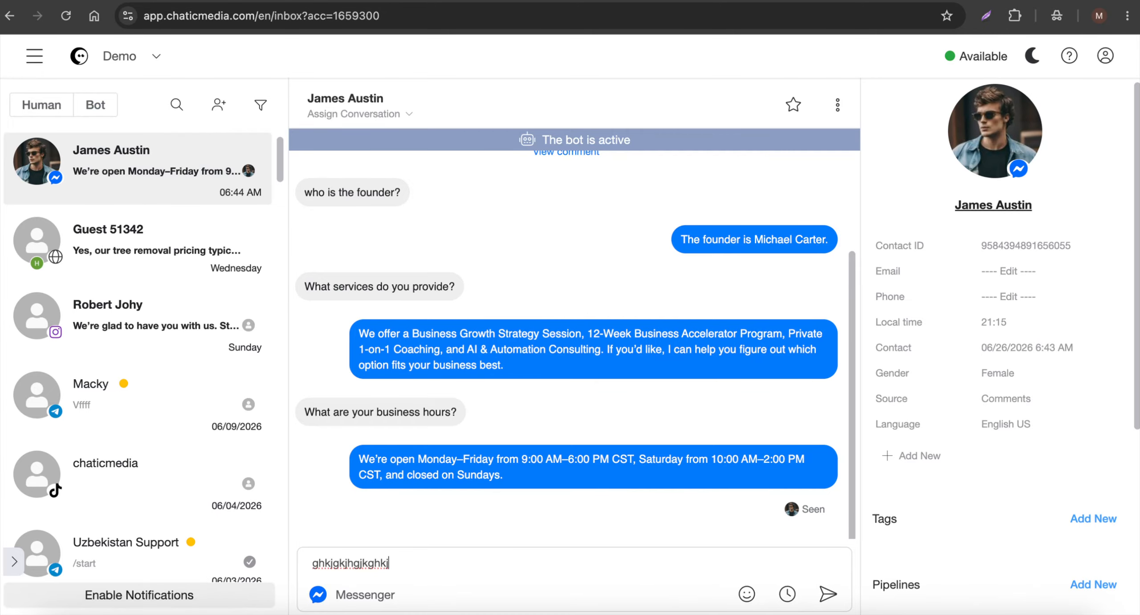
pyautogui.click(592, 143)
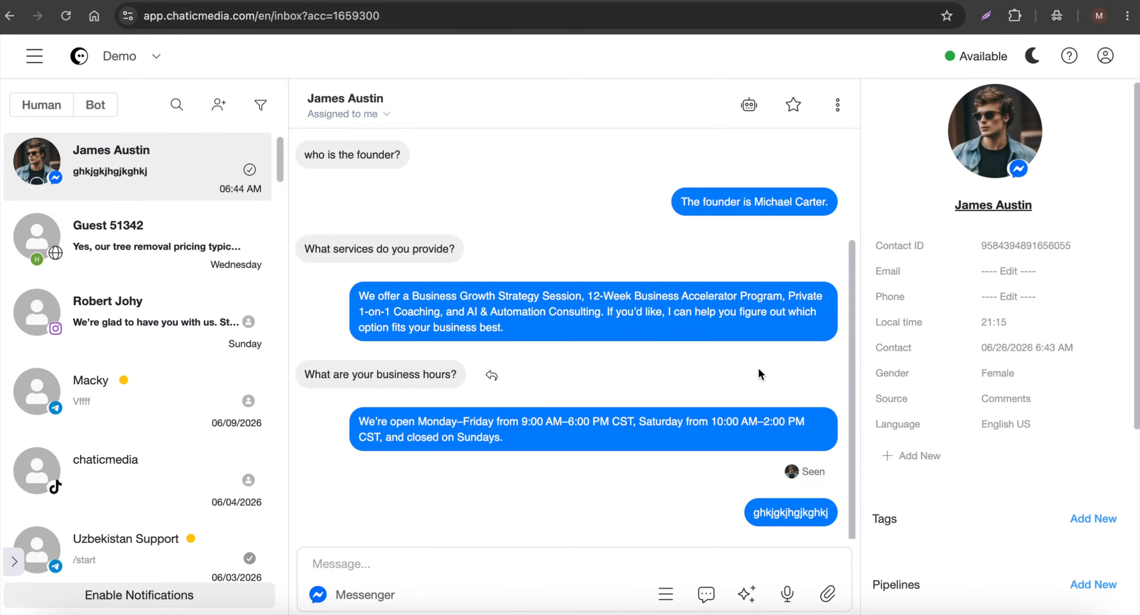
# Switch to the Facebook page chat and send the test messages "hvhgfghhj", "hvhhjj" and "ghfghgfg".
pyautogui.click(566, 609)
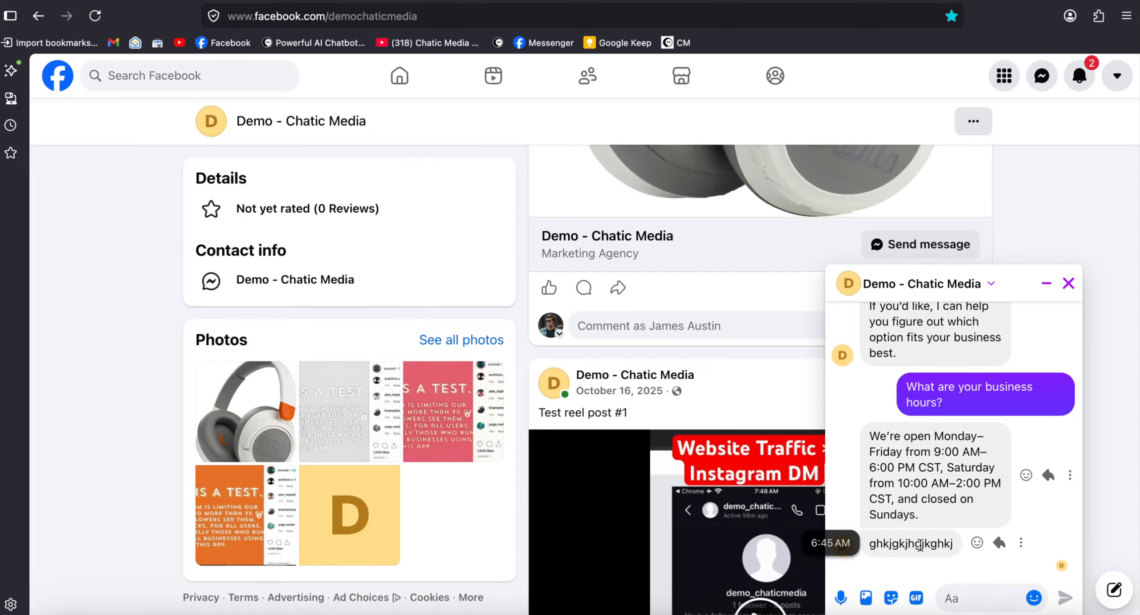
pyautogui.write('hvhgfghhj')
pyautogui.press('Return')
pyautogui.write('hv')
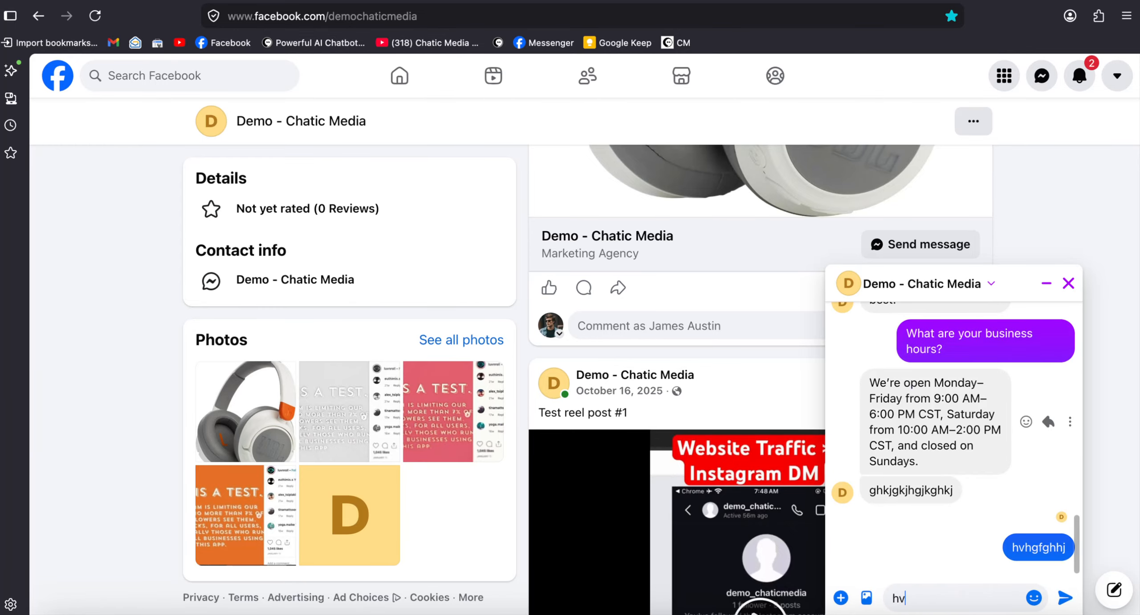
pyautogui.write('hhjj')
pyautogui.press('Return')
pyautogui.write('ghfghgfg')
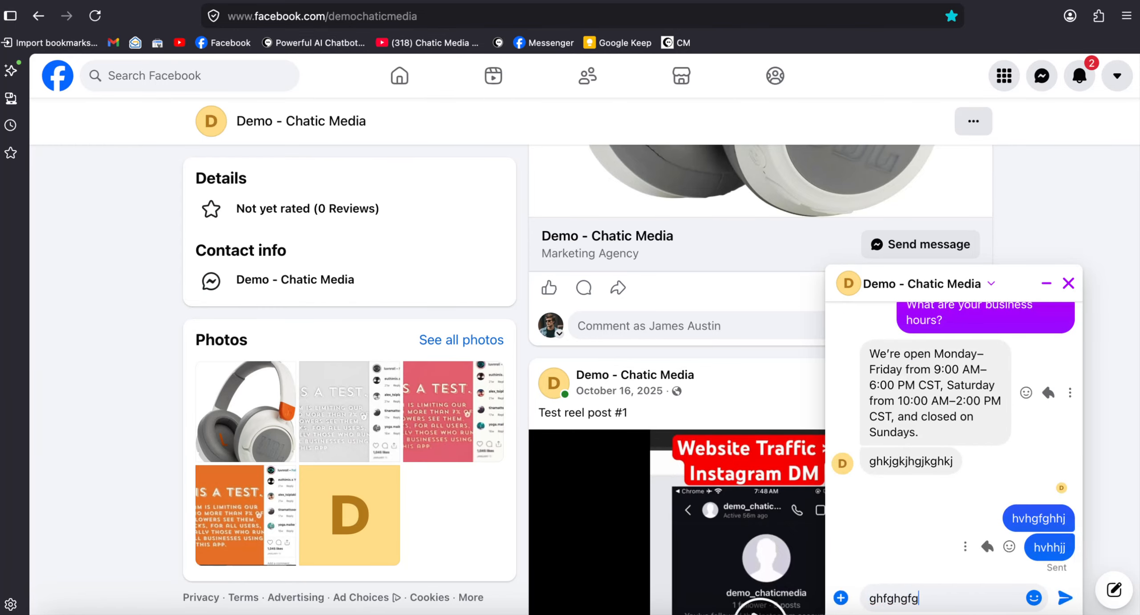
pyautogui.press('Return')
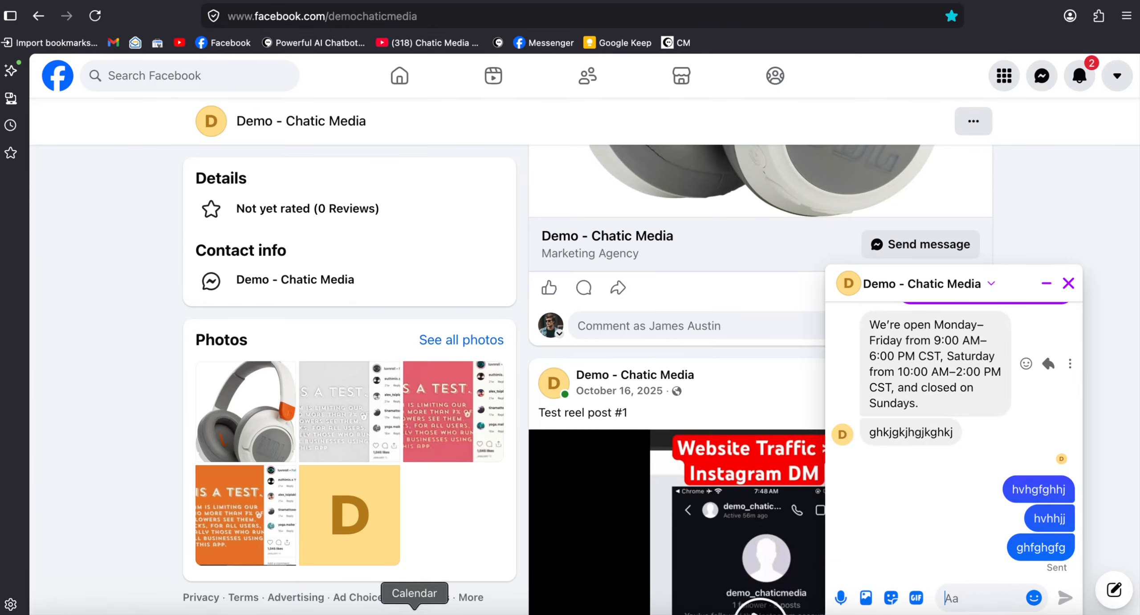
# Switch to the Chatic Media inbox, filter it to human-handled conversations, and reply "jkgkhkjh" to the Messenger contact.
pyautogui.click(520, 605)
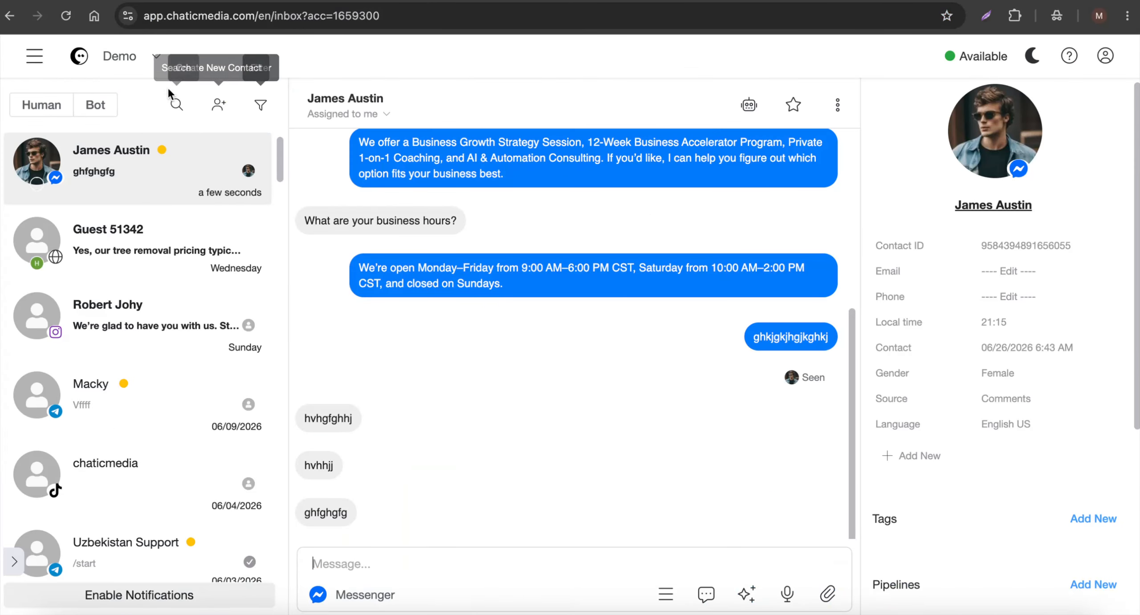
pyautogui.click(29, 110)
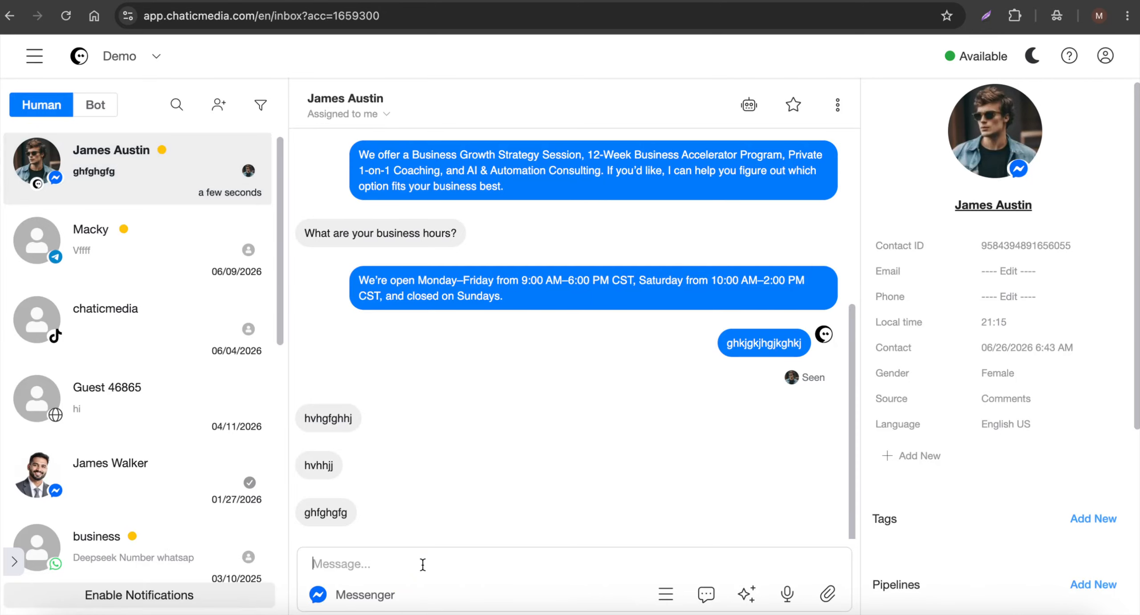
pyautogui.write('jhgkhkjh')
pyautogui.press('Return')
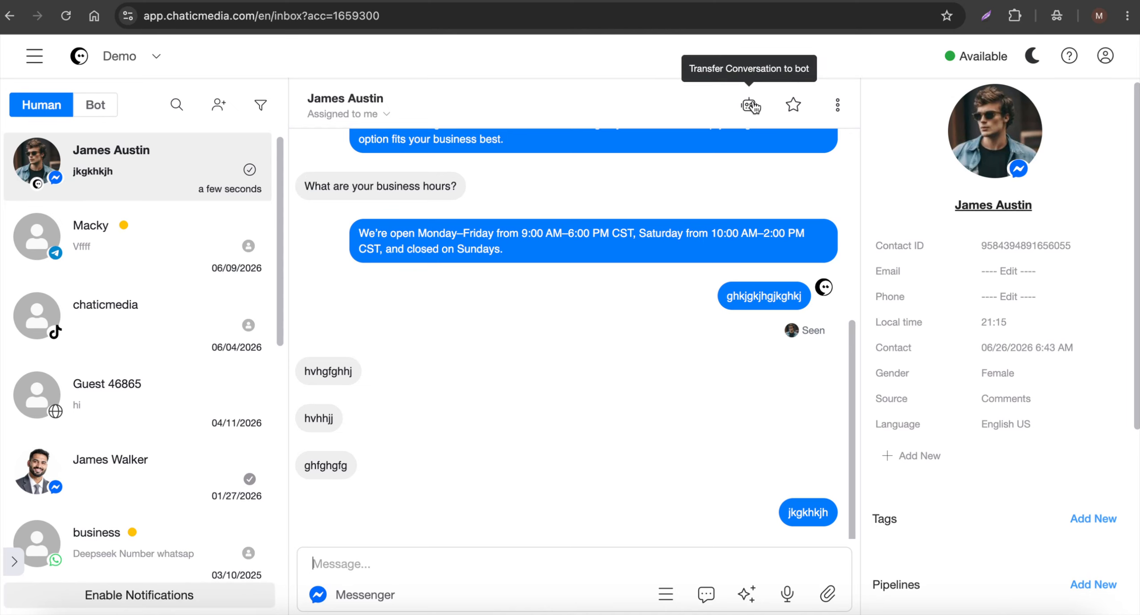
# Transfer the Messenger conversation back to the bot and remove its agent assignment.
pyautogui.click(749, 106)
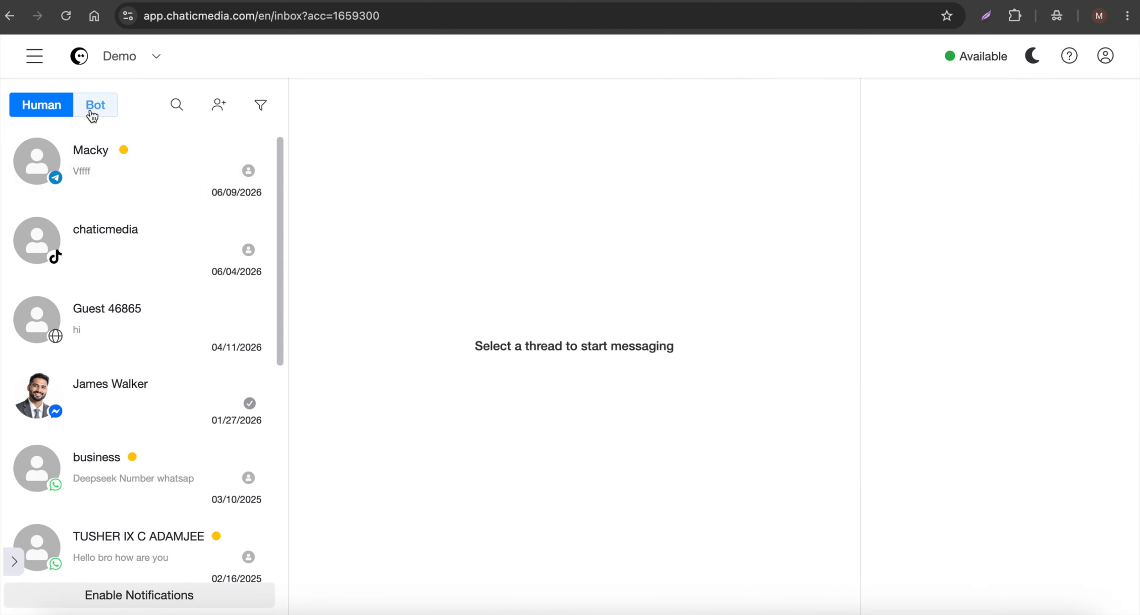
pyautogui.click(94, 111)
pyautogui.click(94, 110)
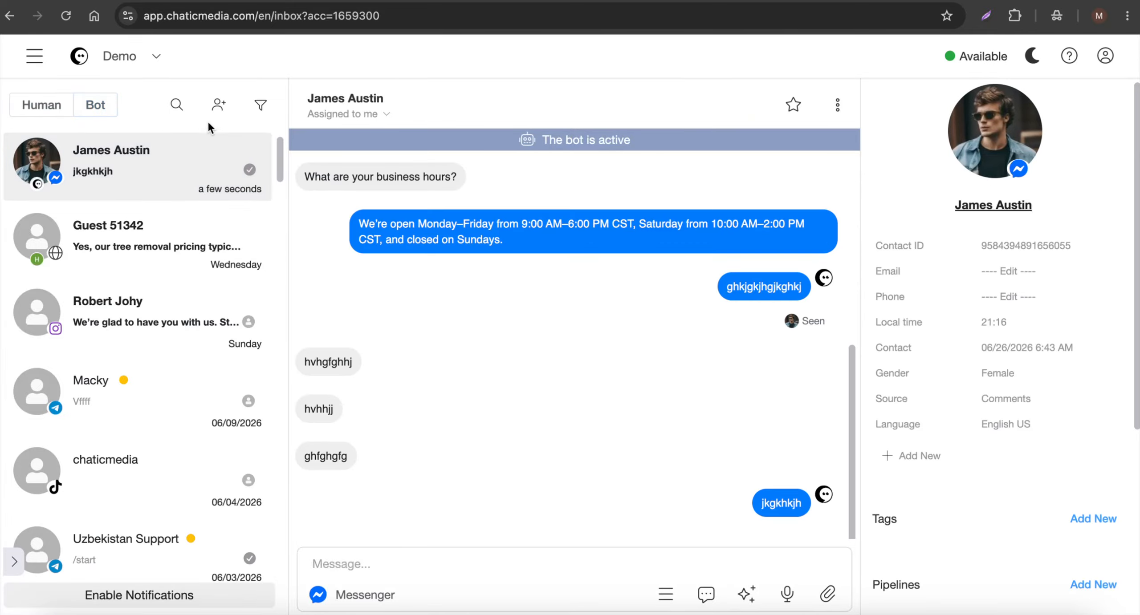
pyautogui.click(365, 113)
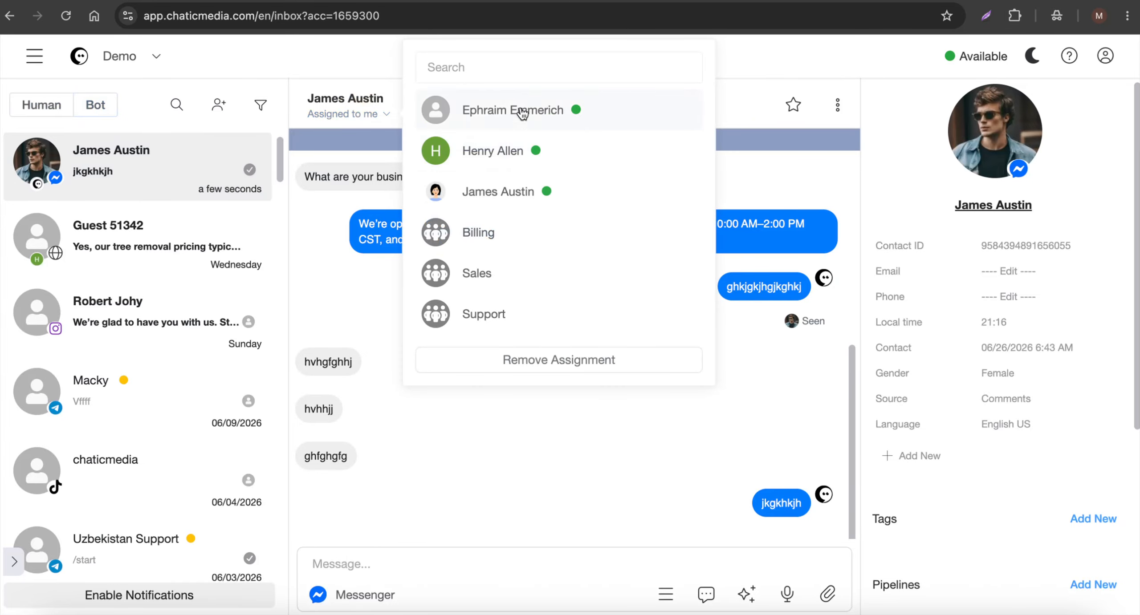
pyautogui.click(547, 361)
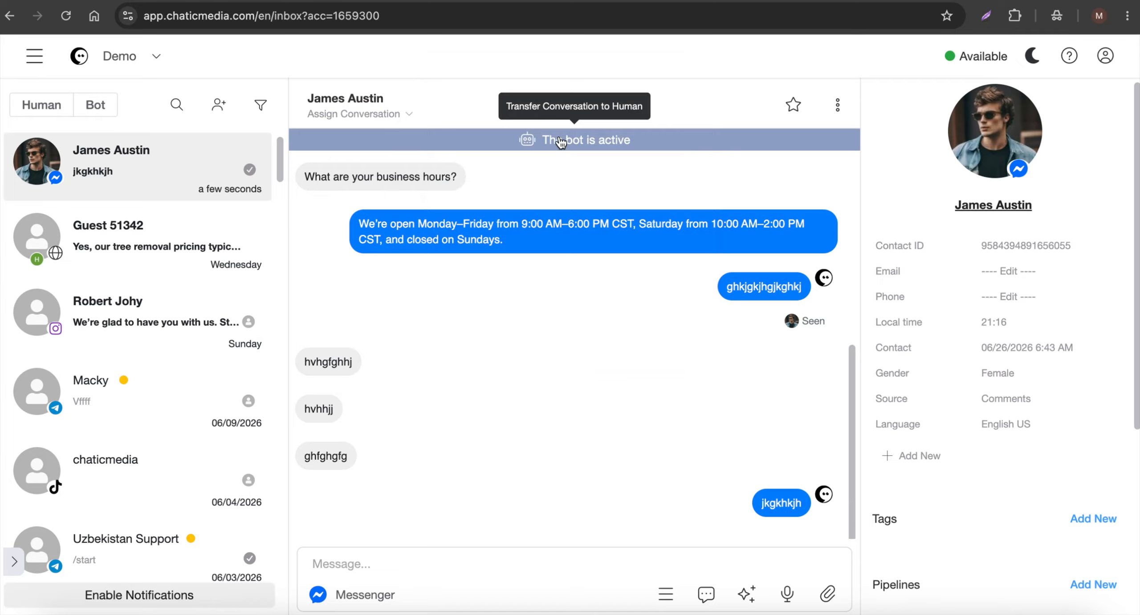
# Copy the question "What are your business hours?" from the conversation and send it in the Facebook page chat.
pyautogui.moveTo(304, 174); pyautogui.dragTo(476, 170)
pyautogui.press('super+c')
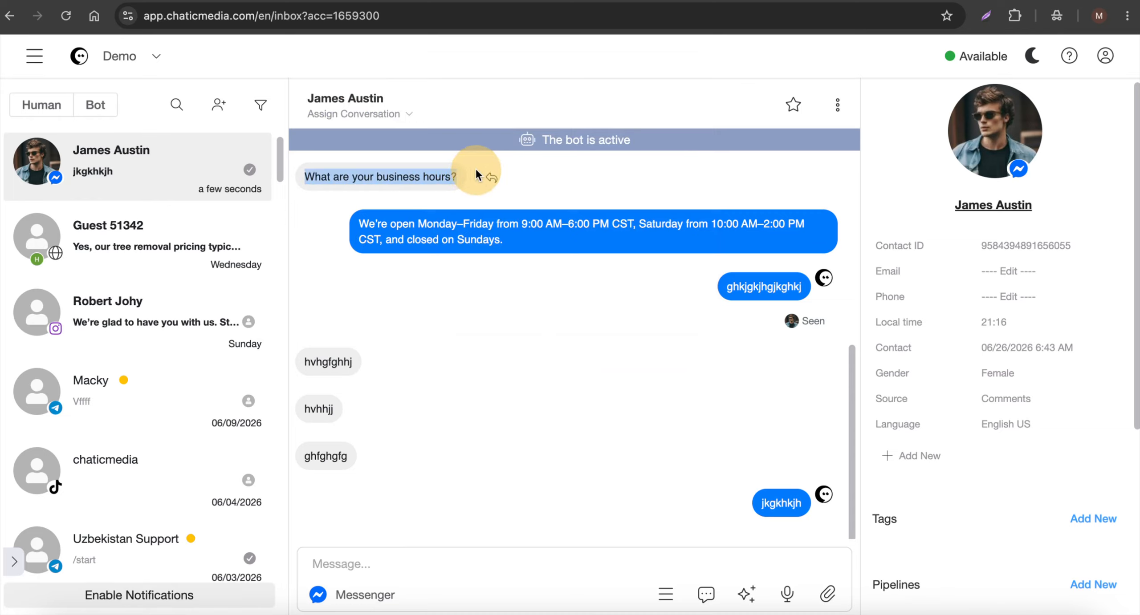
pyautogui.click(572, 614)
pyautogui.click(967, 598)
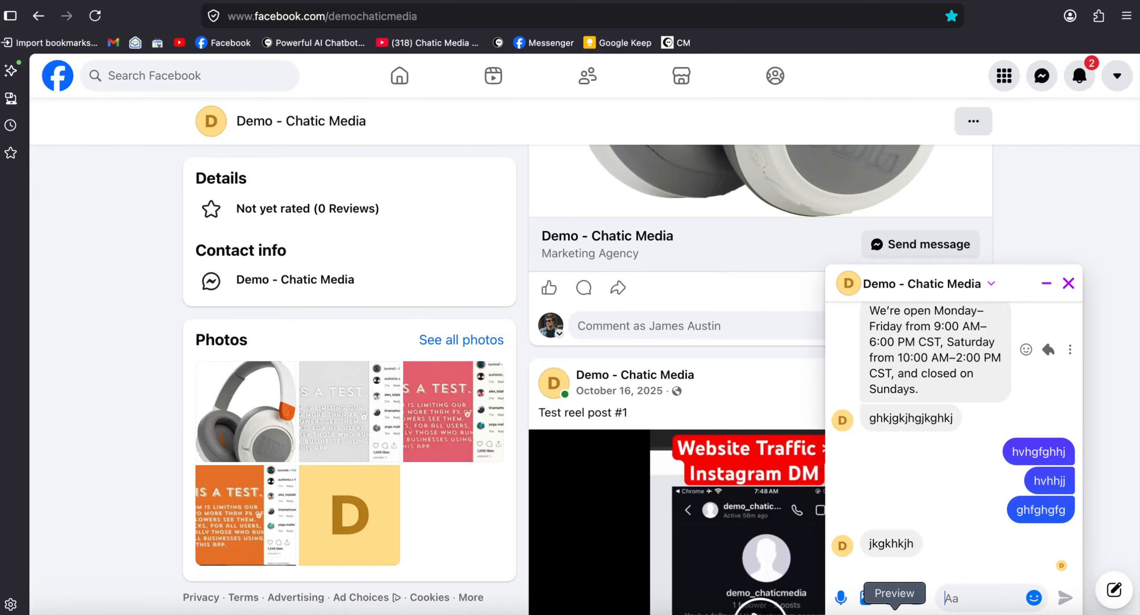
pyautogui.press('super+v')
pyautogui.press('Return')
# Switch to the Chatic Media inbox and examine the resent business hours question and the bot's answer.
pyautogui.click(528, 614)
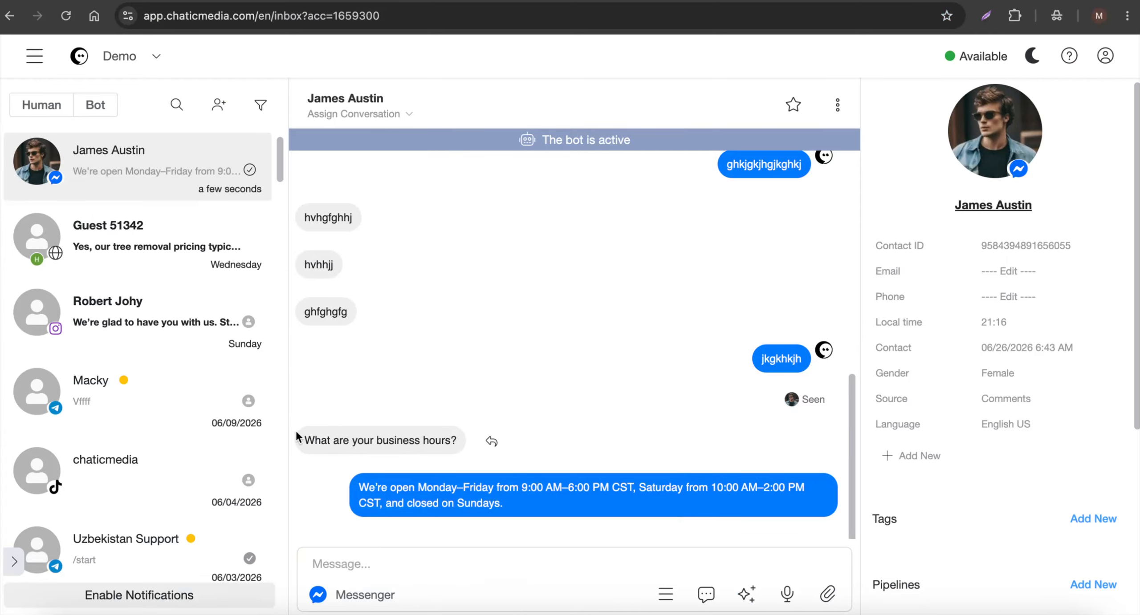
pyautogui.moveTo(303, 440); pyautogui.dragTo(592, 533)
pyautogui.click(546, 501)
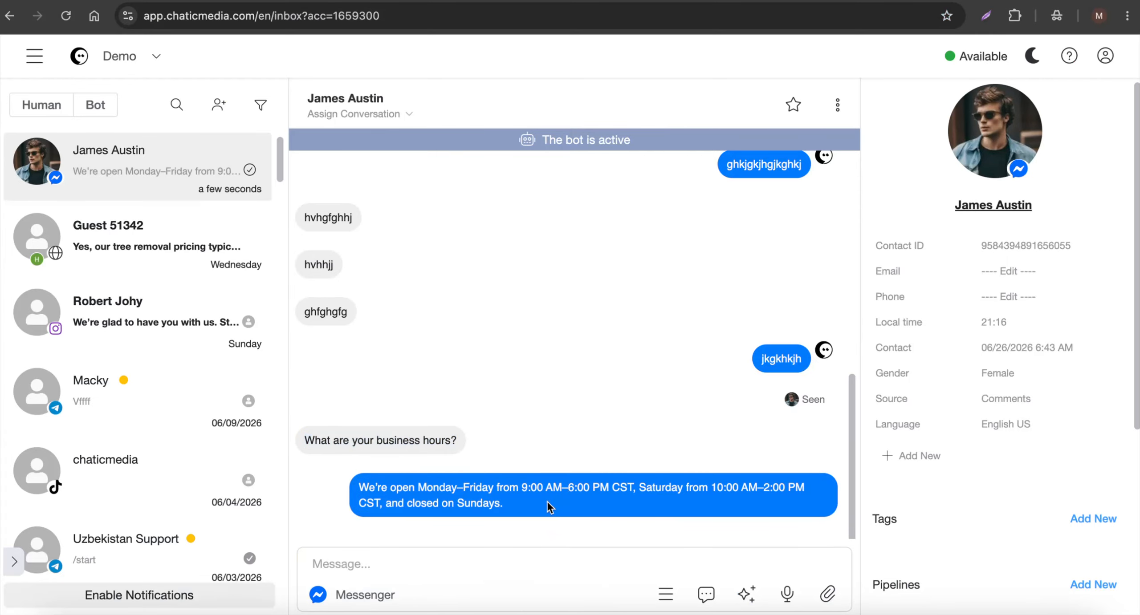